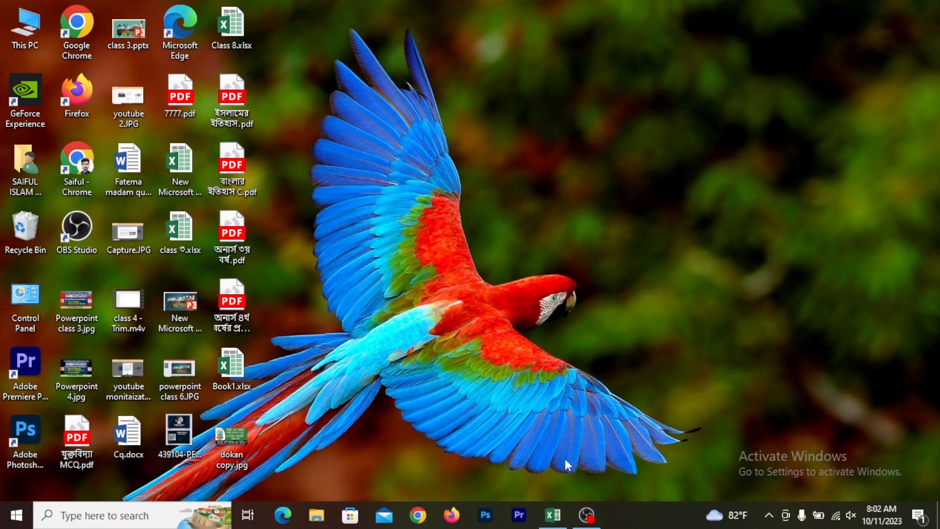
Switch to the Class 8.xlsx workbook in Excel and examine the student names and subject marks on the Average sheet
click(555, 517)
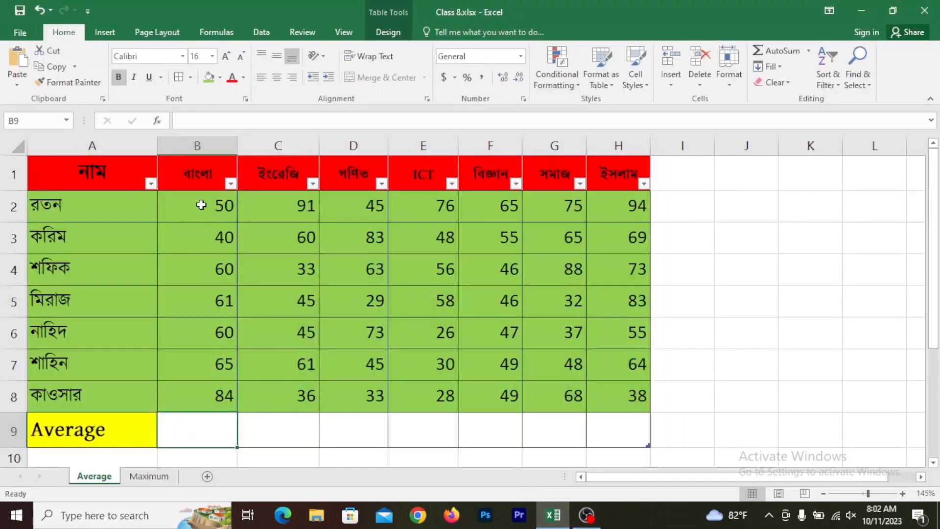
drag(202, 204, 623, 396)
click(222, 216)
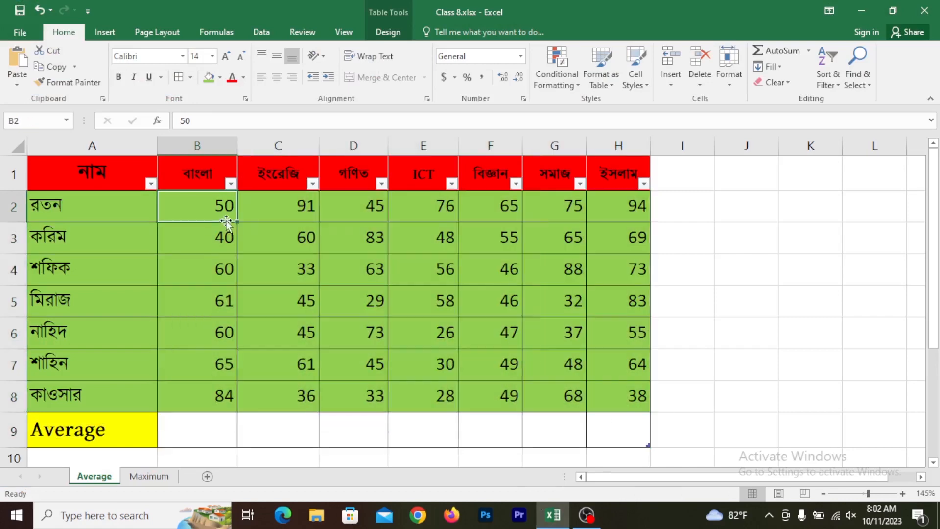
drag(69, 203, 64, 414)
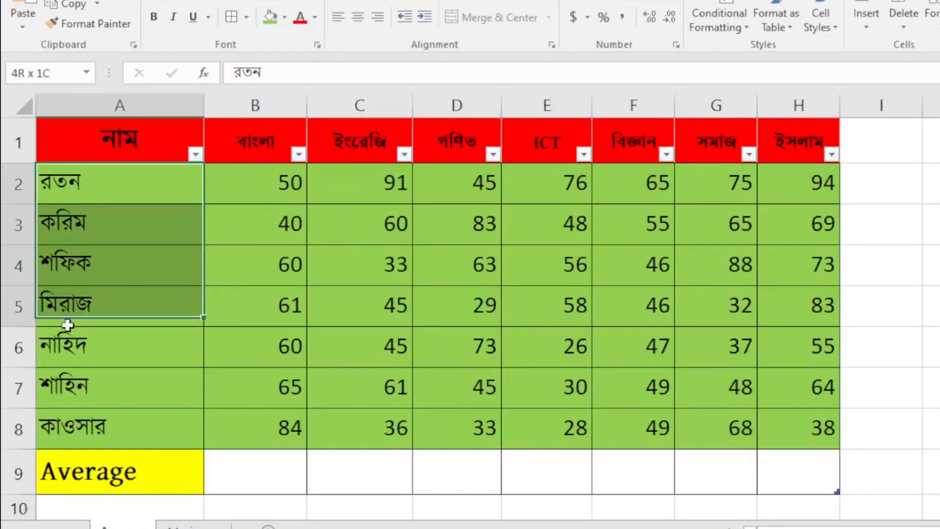
drag(279, 180, 256, 416)
drag(269, 198, 259, 431)
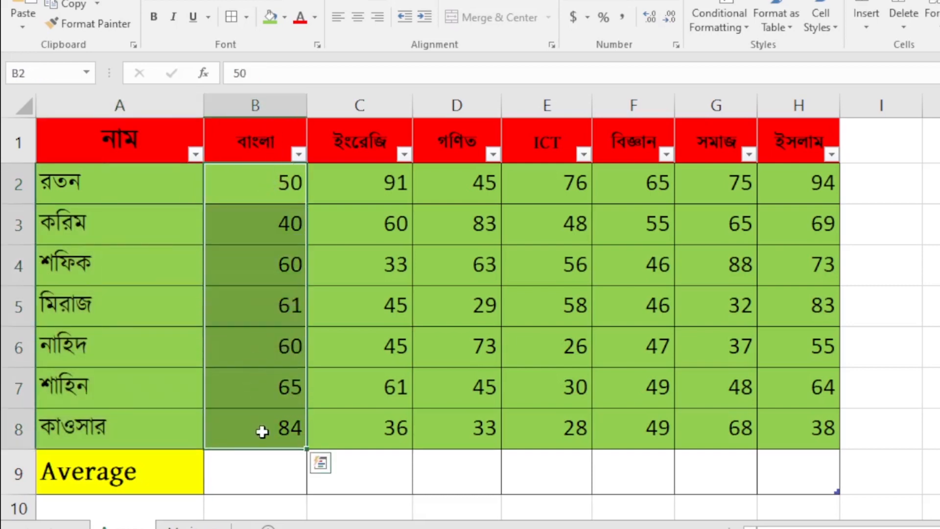
drag(371, 179, 804, 428)
click(248, 225)
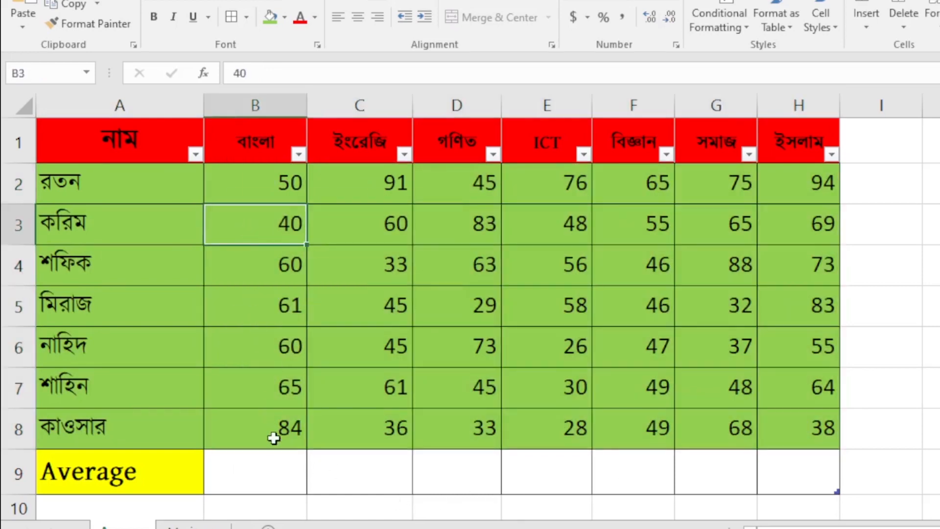
click(274, 472)
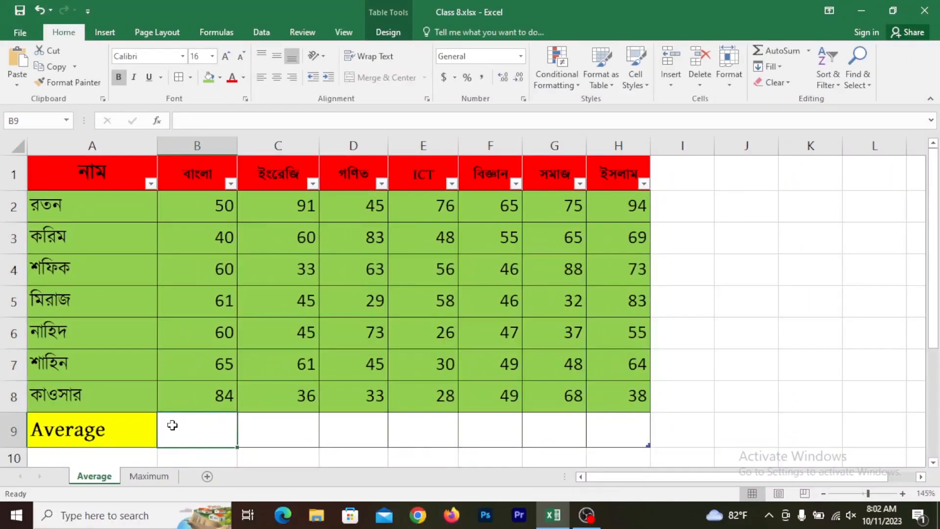
text(=)
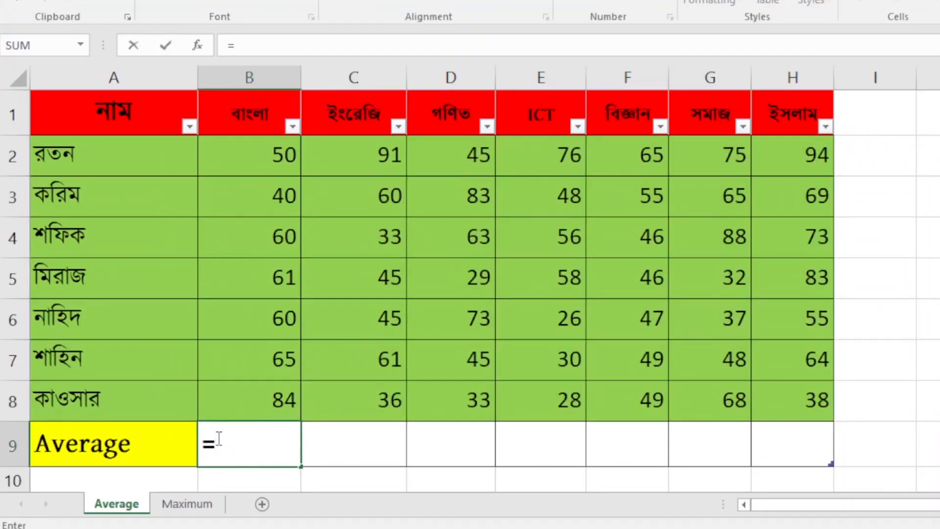
text(average)
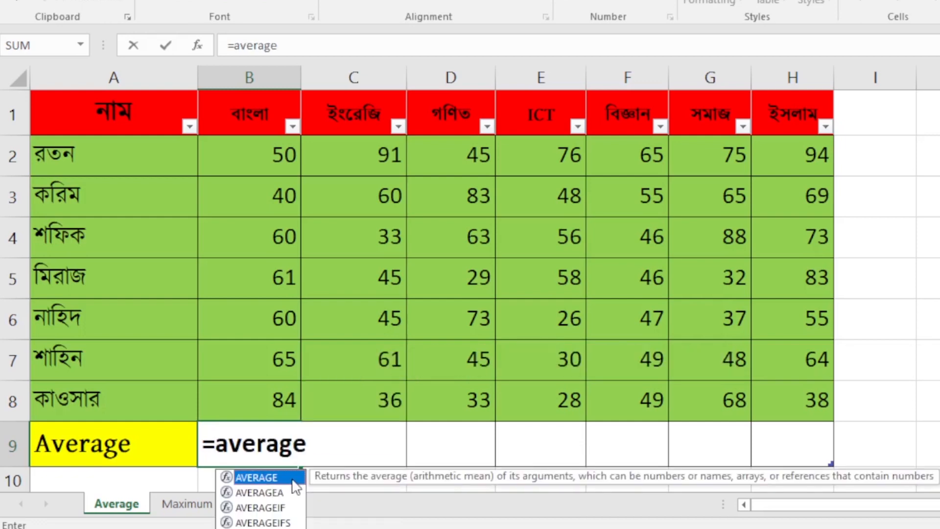
text(()
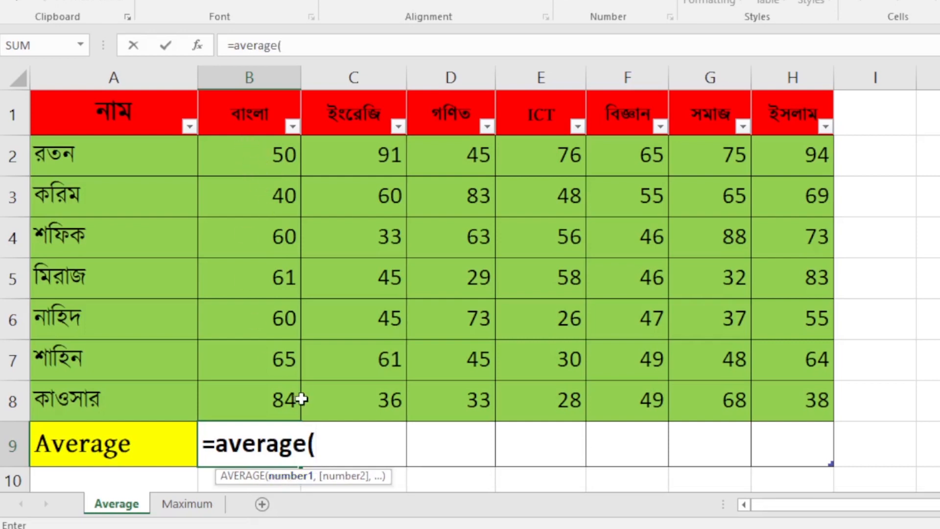
text(b)
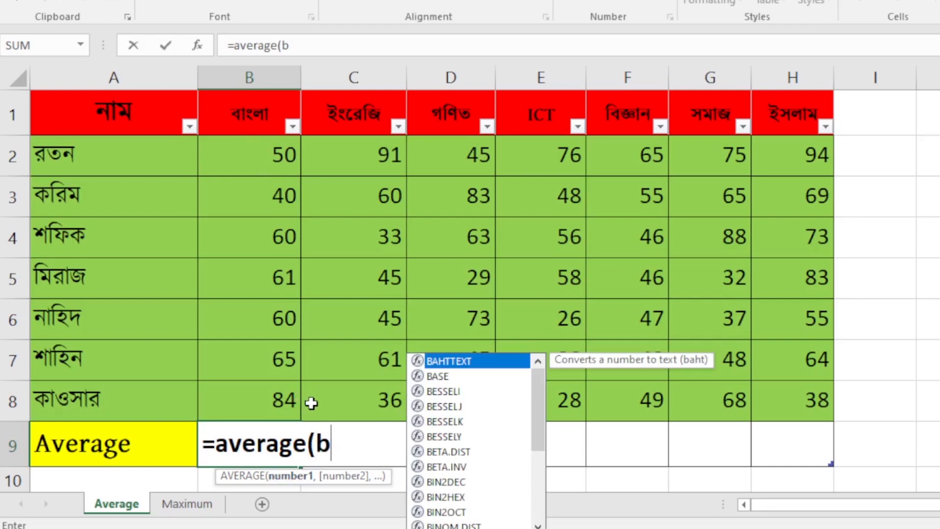
text(2)
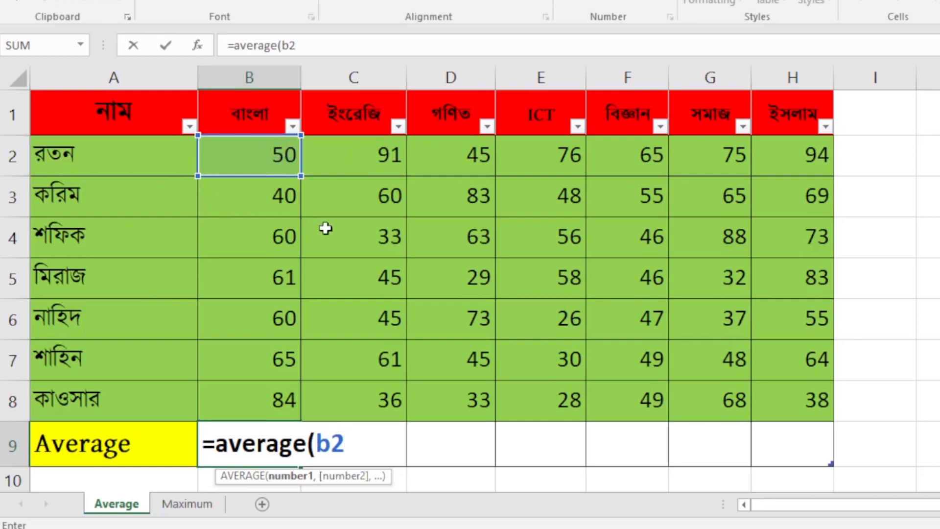
key(Escape)
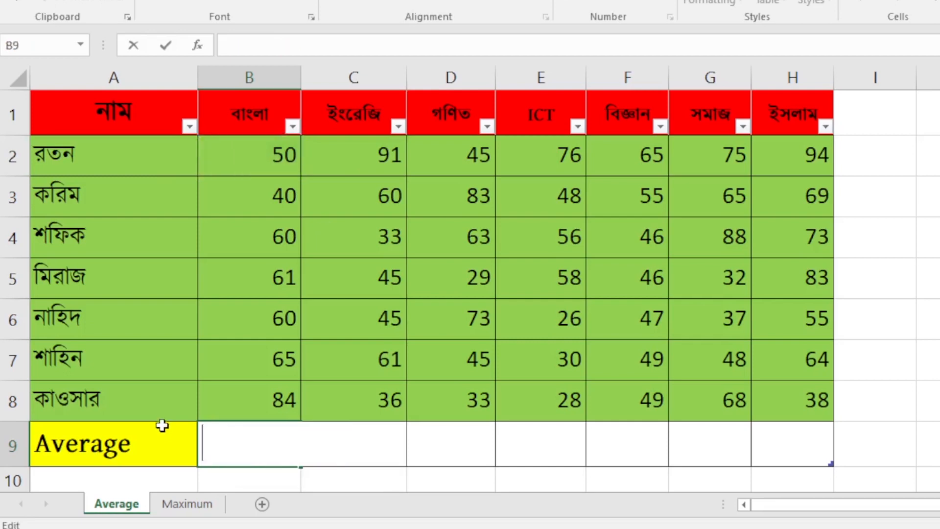
Start an AVERAGE formula in cell C9 with C2 as its first argument
click(426, 438)
click(365, 435)
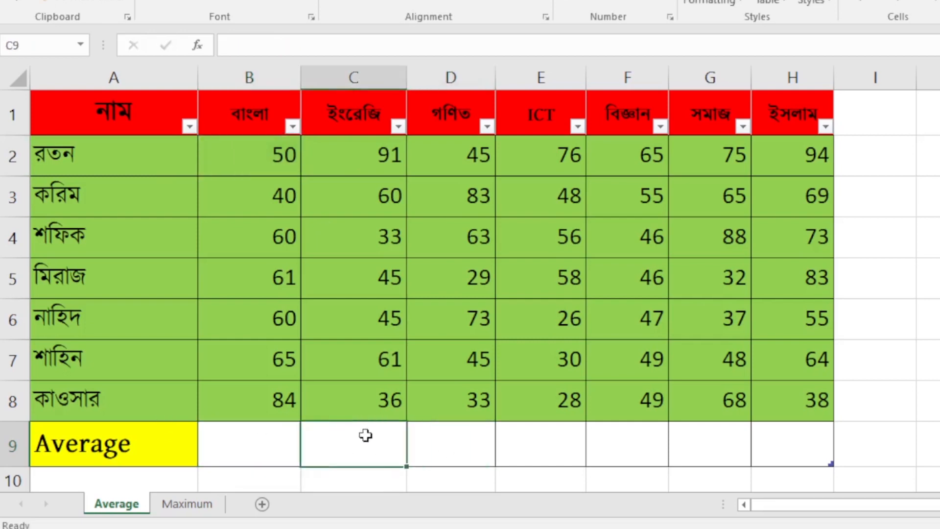
scroll(365, 428, down, 1)
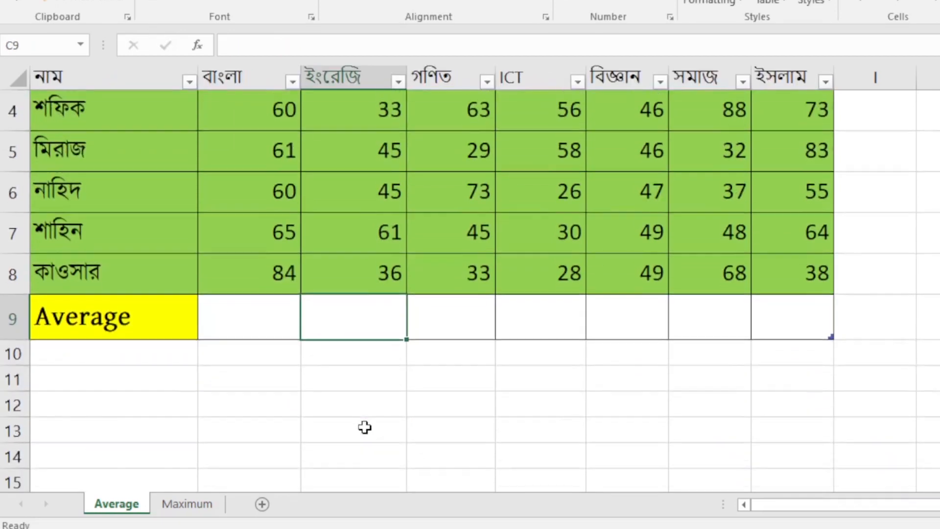
scroll(365, 428, up, 1)
text(=)
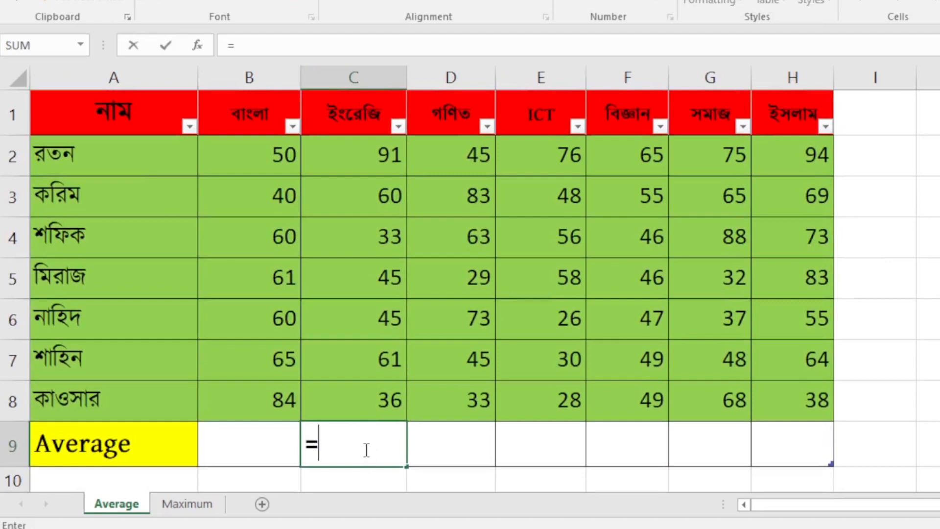
text(a)
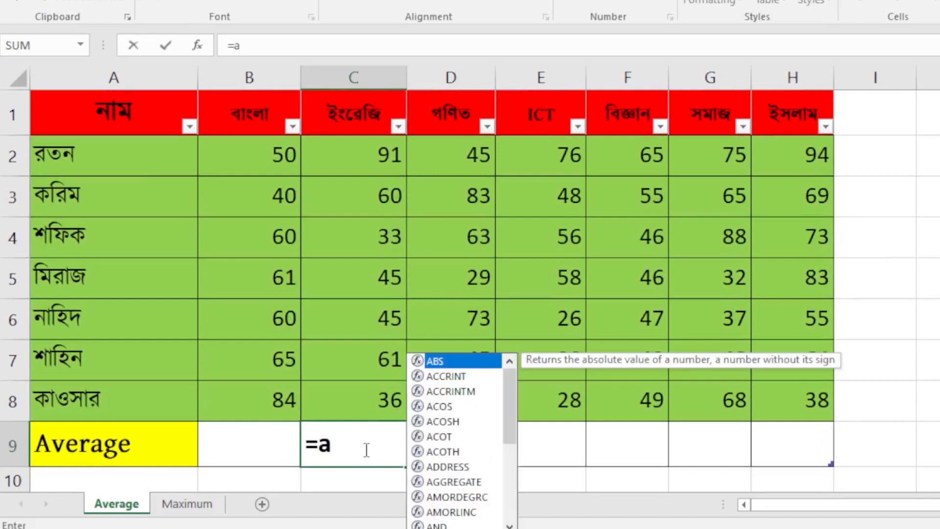
text(vera)
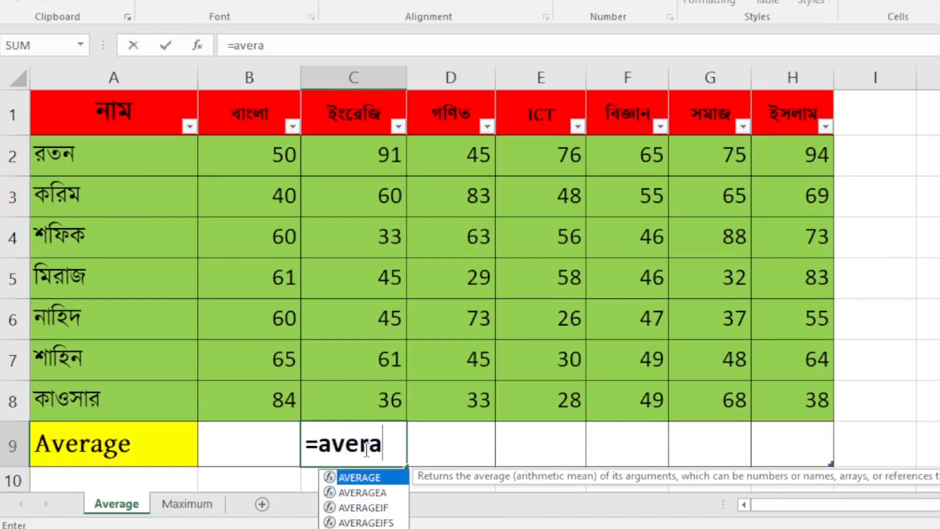
text(ge)
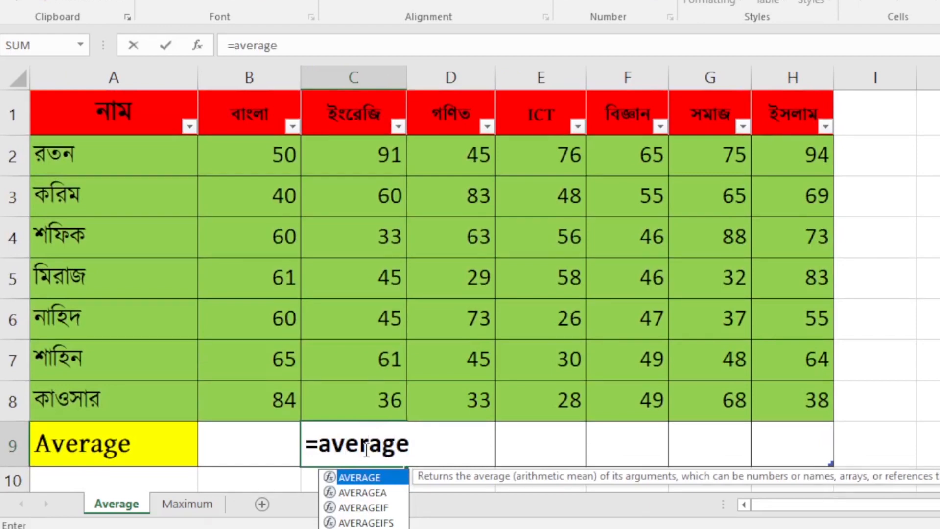
text(()
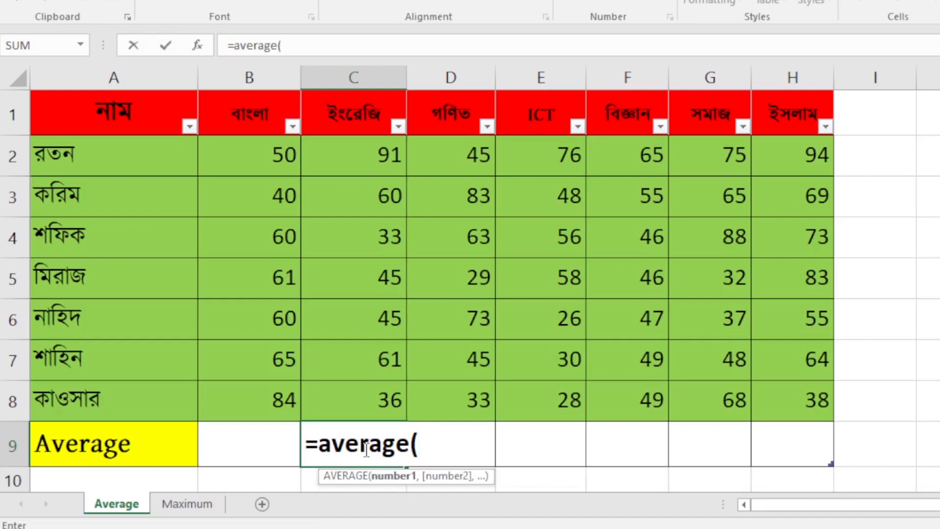
text(c2)
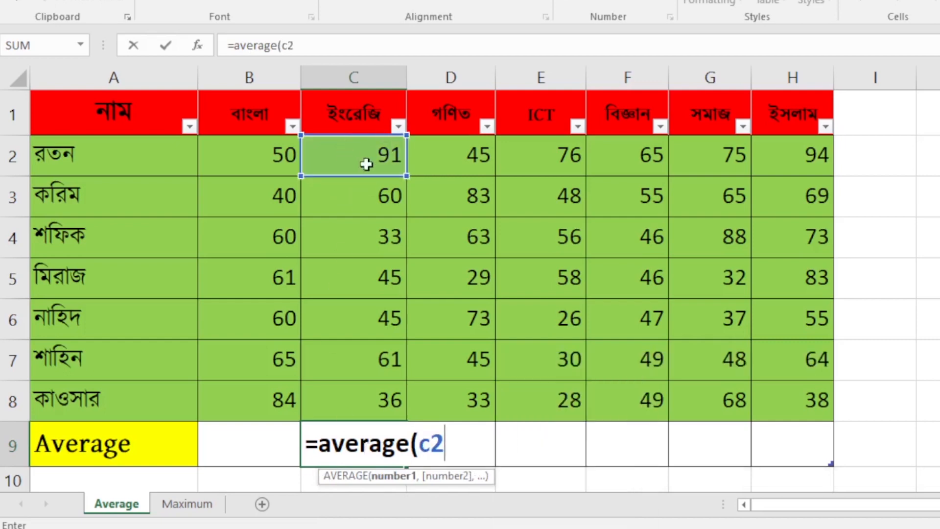
text(,)
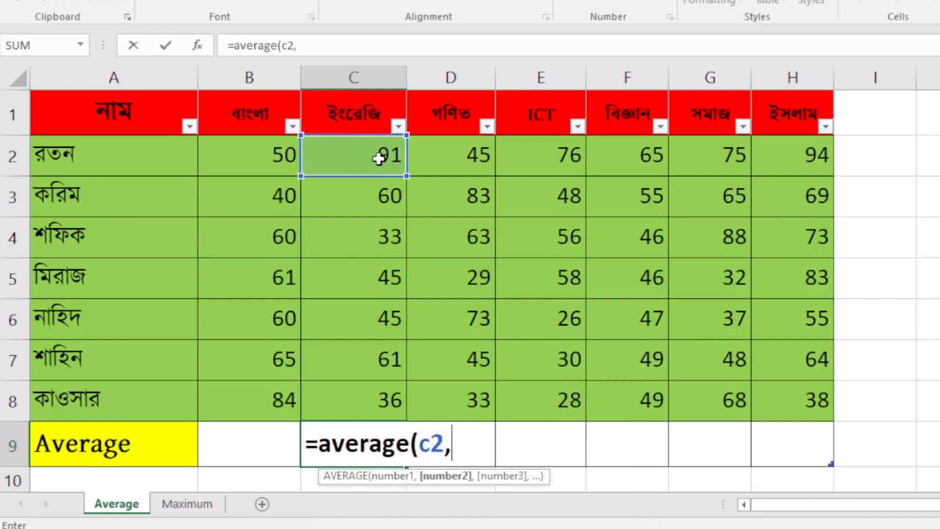
Add C3, C4, C5, C6, C7 and C8 as separate arguments, then close and commit the AVERAGE formula in C9
click(354, 192)
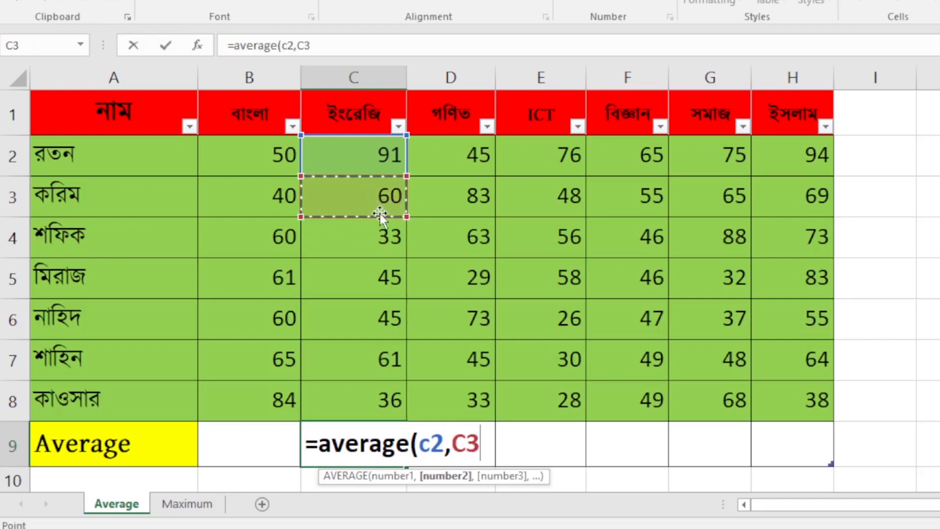
text(,)
click(372, 235)
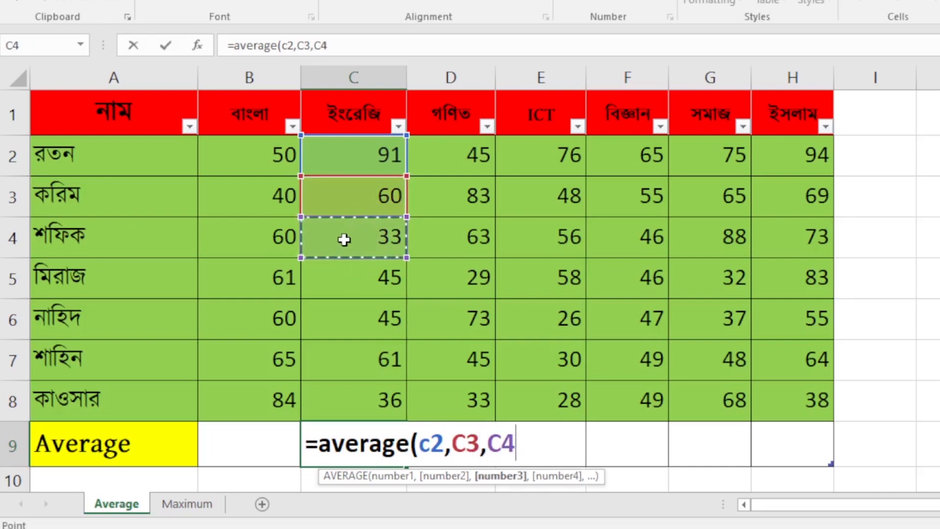
text(,)
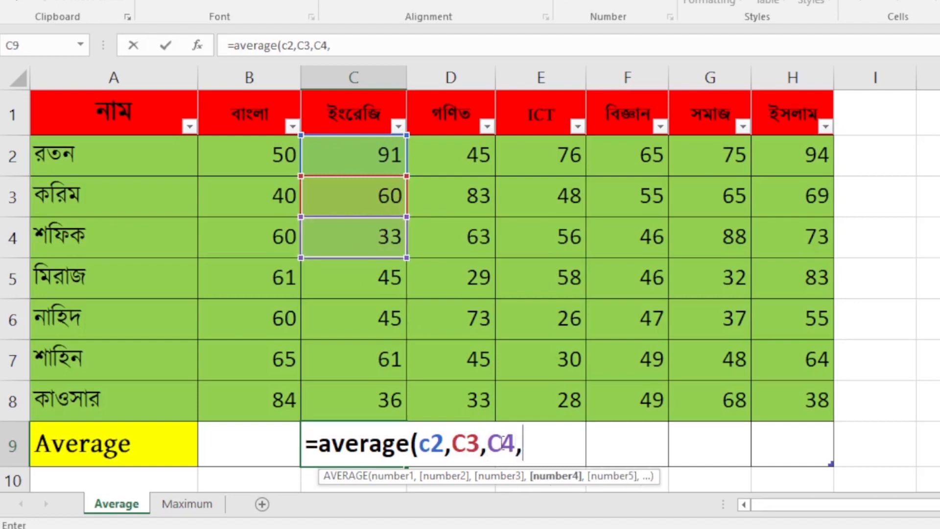
click(380, 286)
text(,)
click(388, 319)
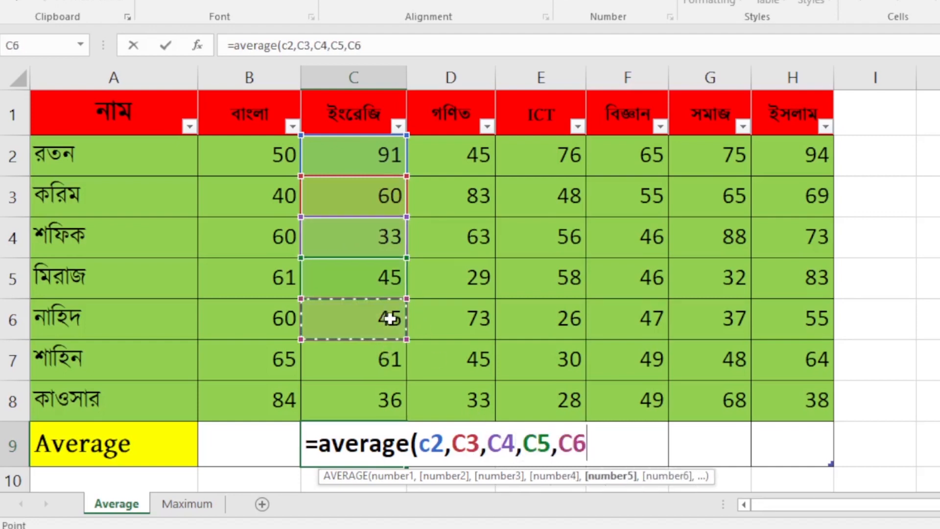
text(,)
click(386, 365)
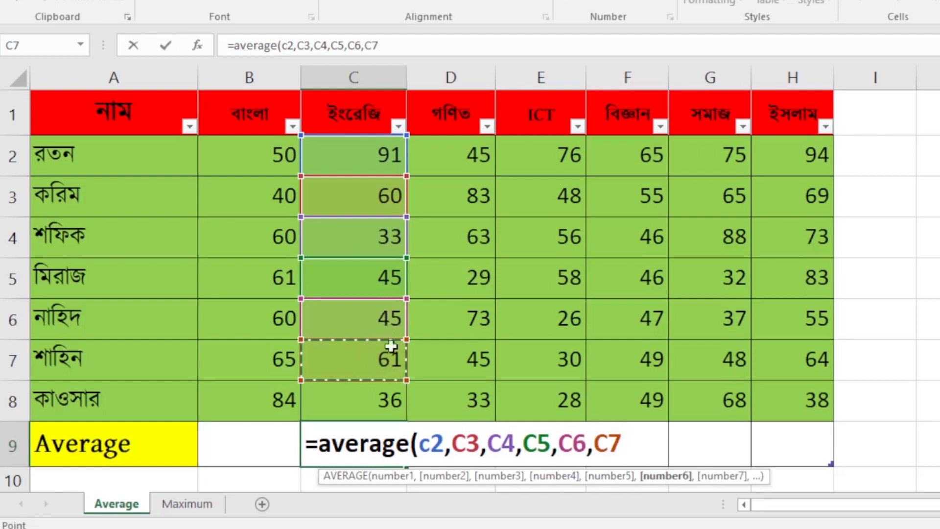
text(,)
click(382, 397)
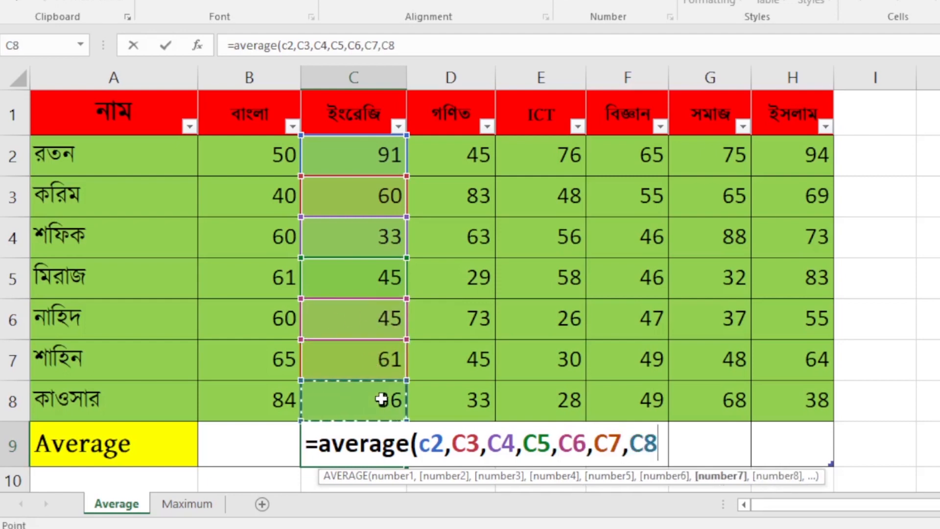
text(()
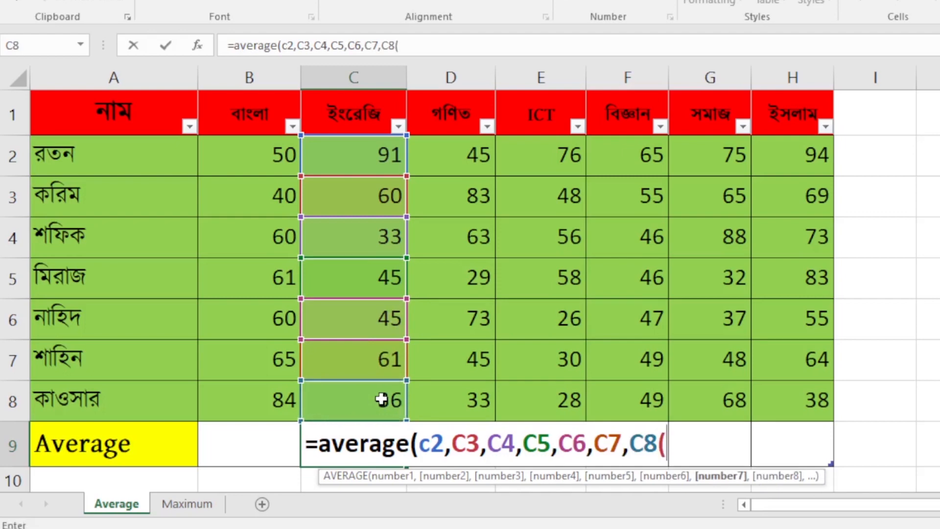
key(BackSpace)
text(()
key(BackSpace)
text())
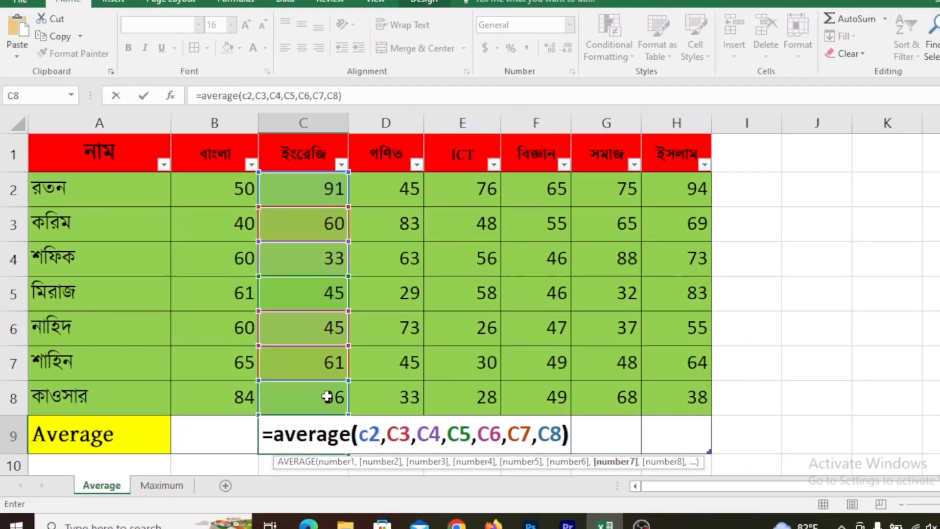
key(Return)
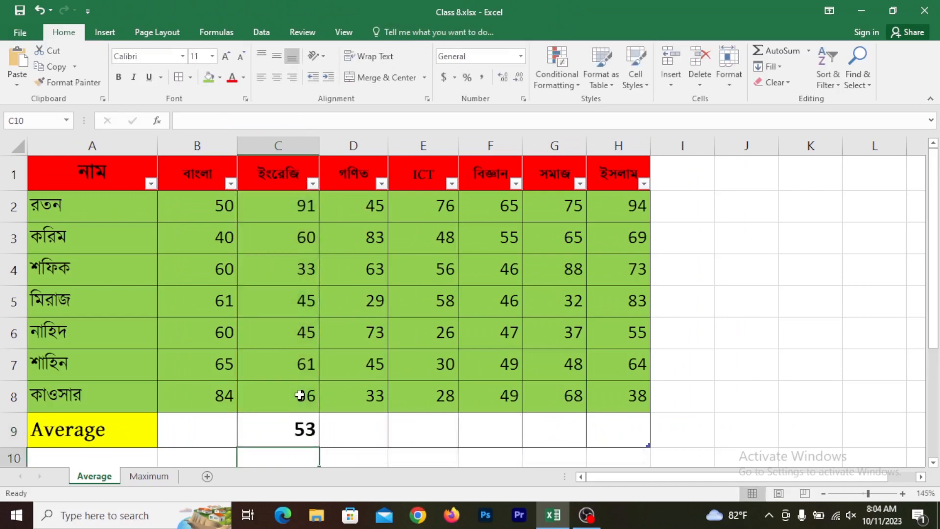
Undo the AVERAGE formula entered in cell C9
click(308, 430)
drag(306, 205, 306, 400)
key(ctrl+z)
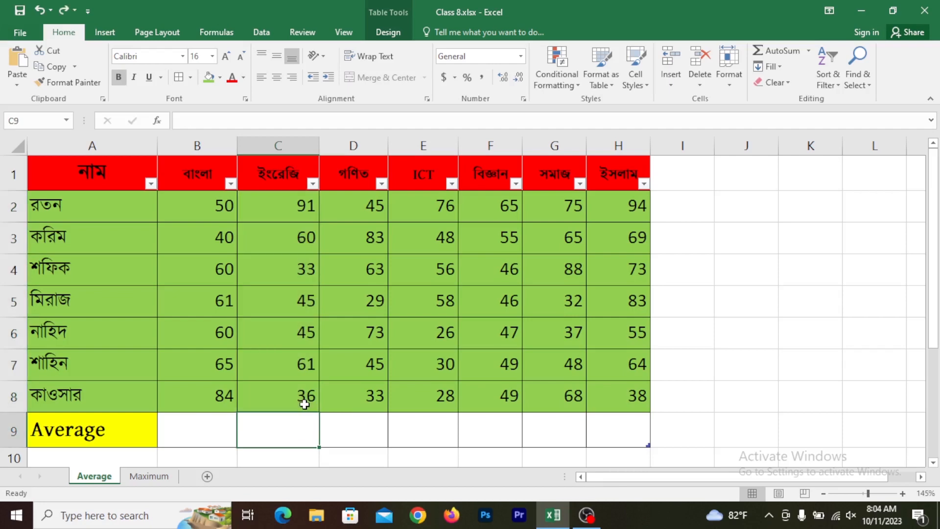
Start an AVERAGE formula in cell B9 with B2 as its first argument
key(Left)
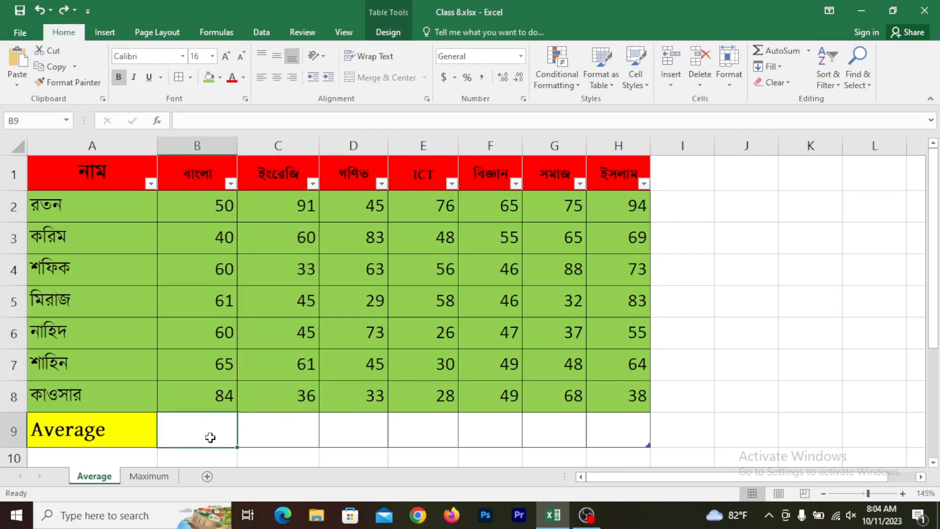
text(=)
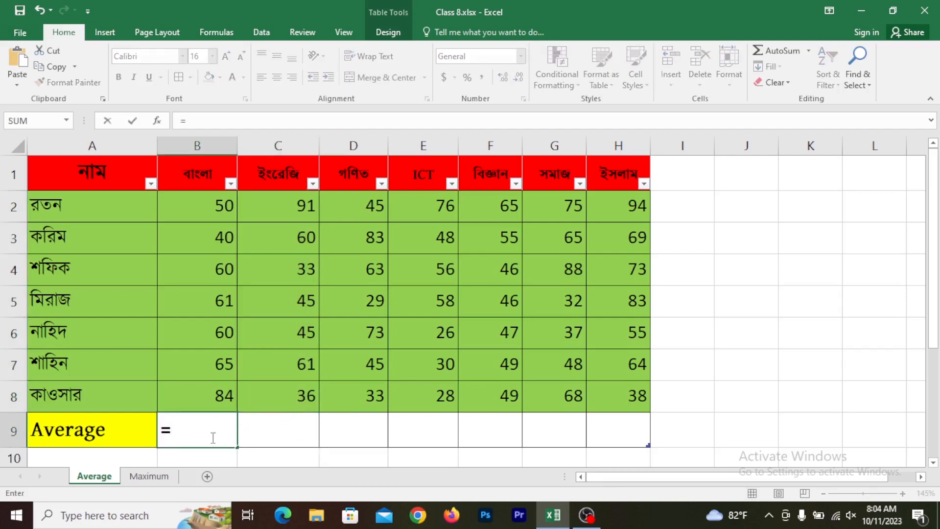
text(av)
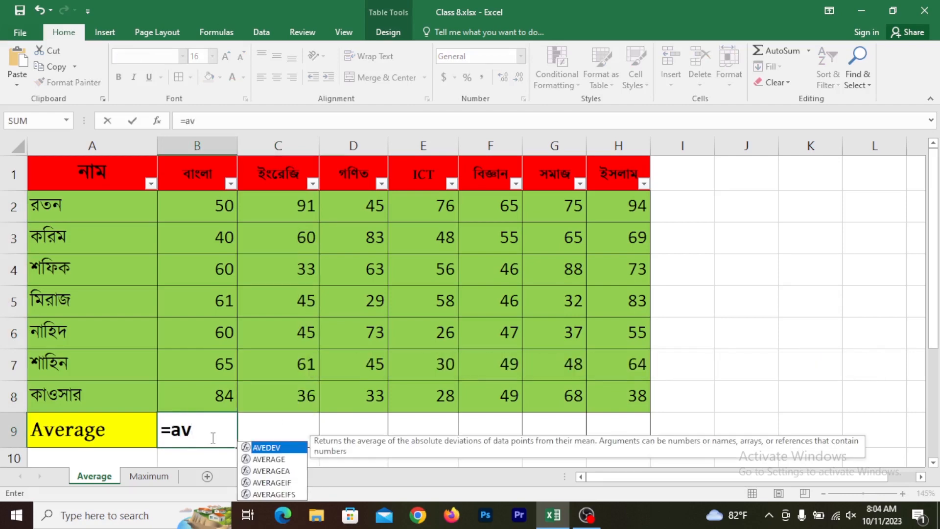
text(erage)
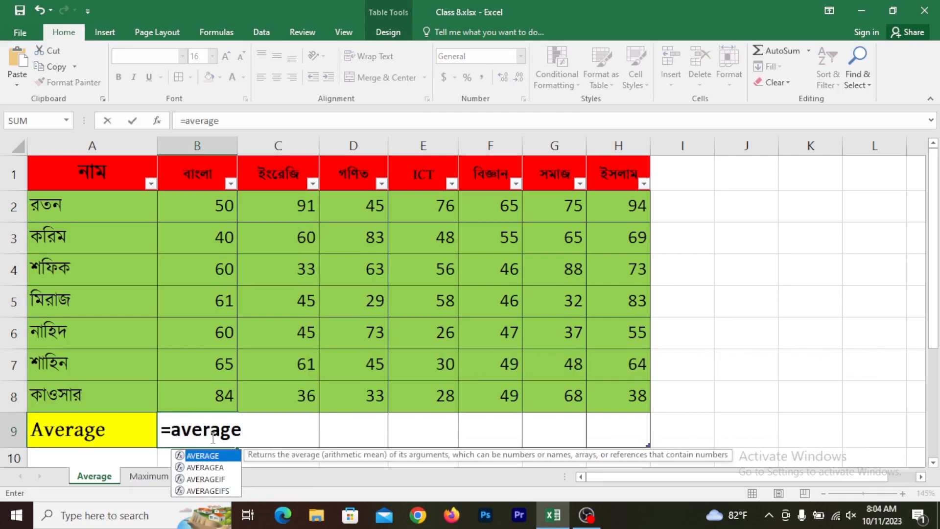
text(()
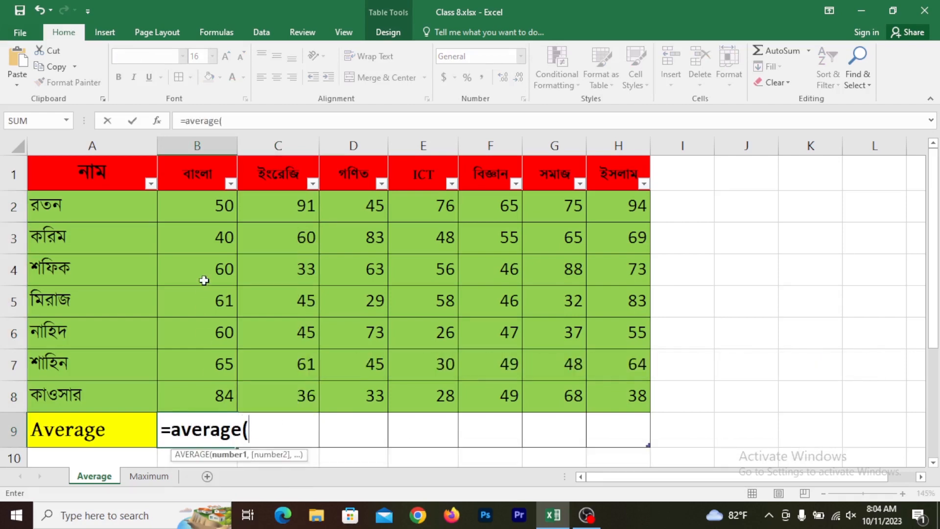
click(221, 195)
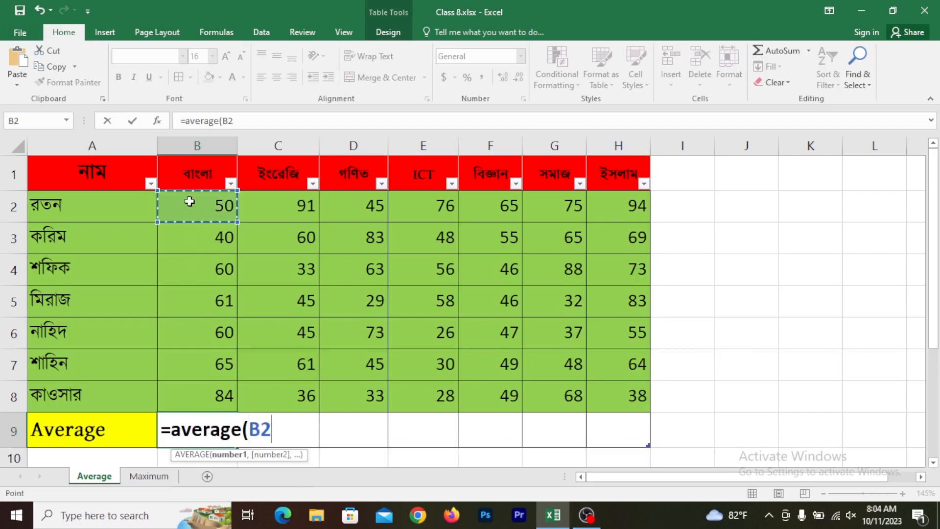
Add B3, B4, B5, B6, B7 and B8 as separate arguments, then close and commit the AVERAGE formula in B9
text(,)
click(203, 240)
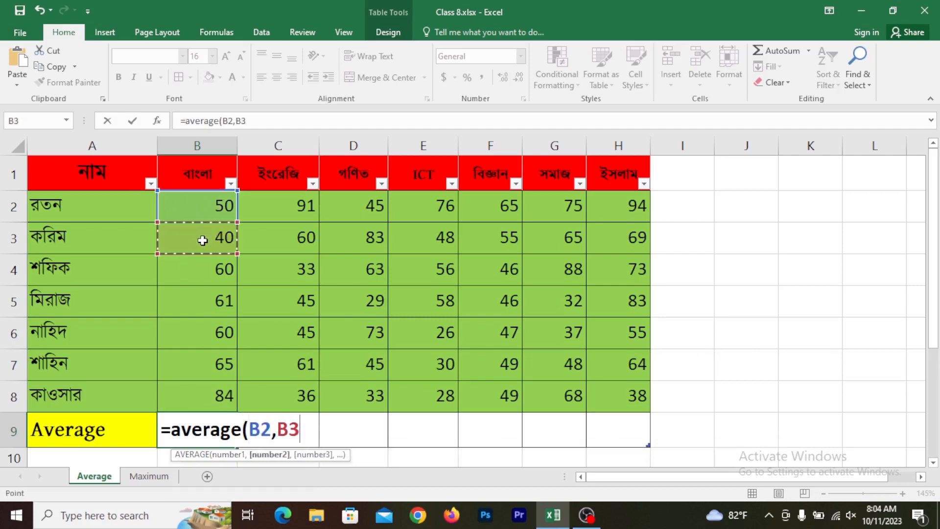
text(,)
click(208, 268)
text(,)
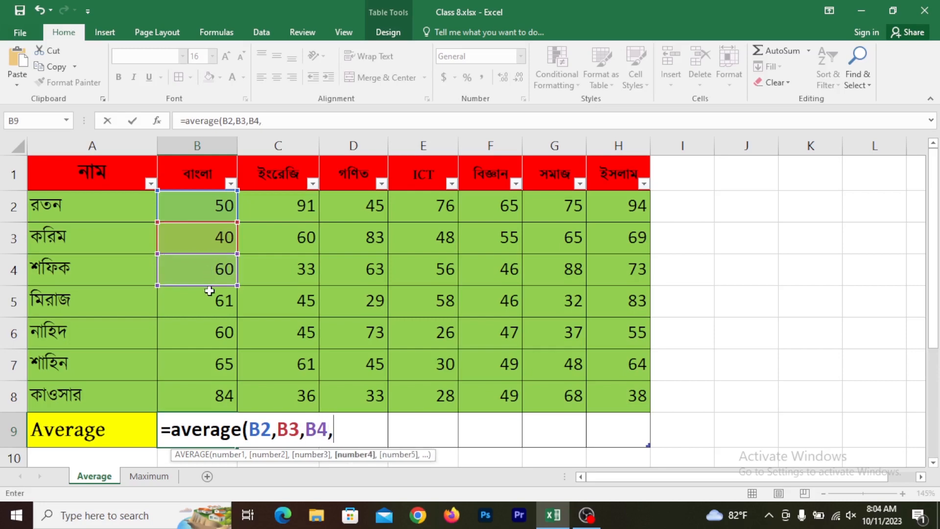
click(209, 292)
text(,)
click(206, 329)
text(,)
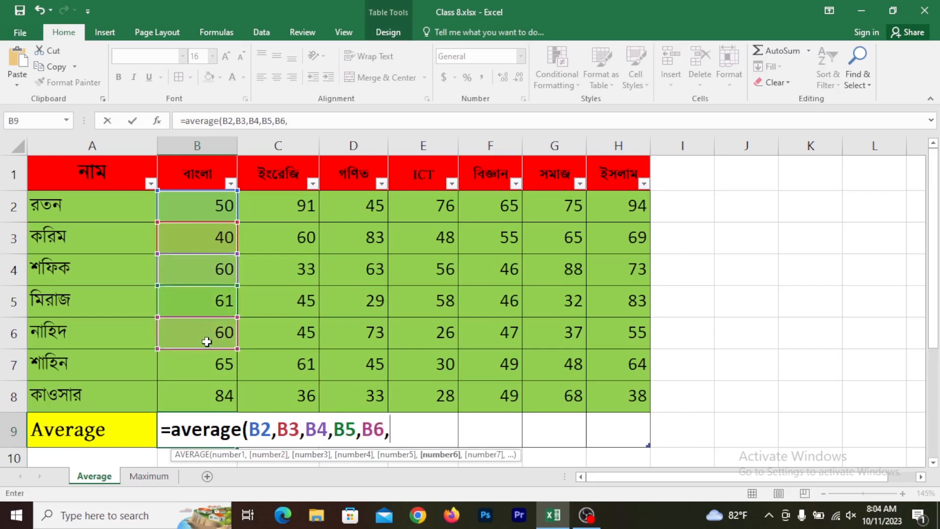
click(207, 365)
text(,)
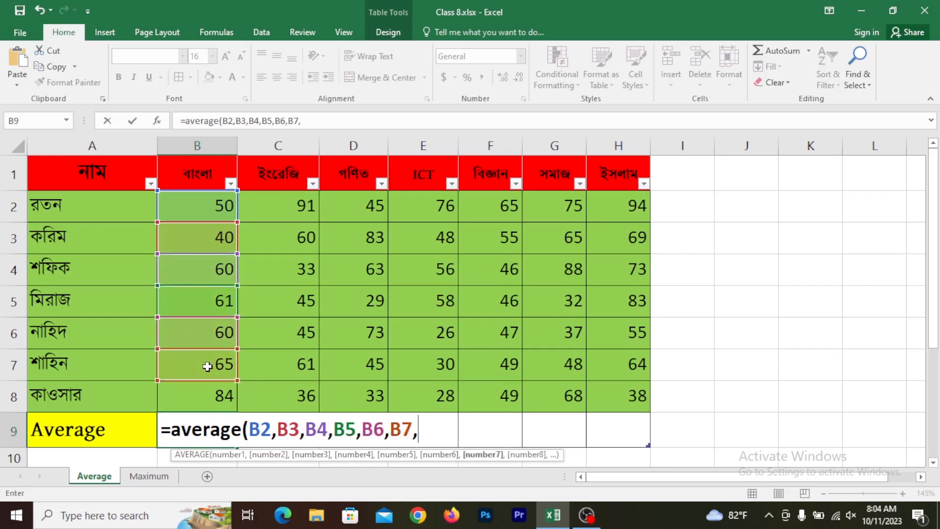
click(212, 393)
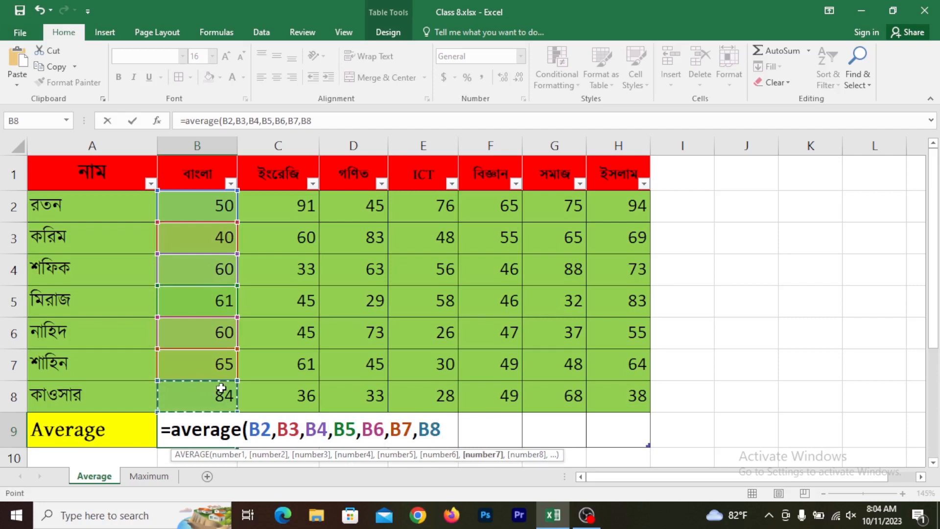
text())
key(Return)
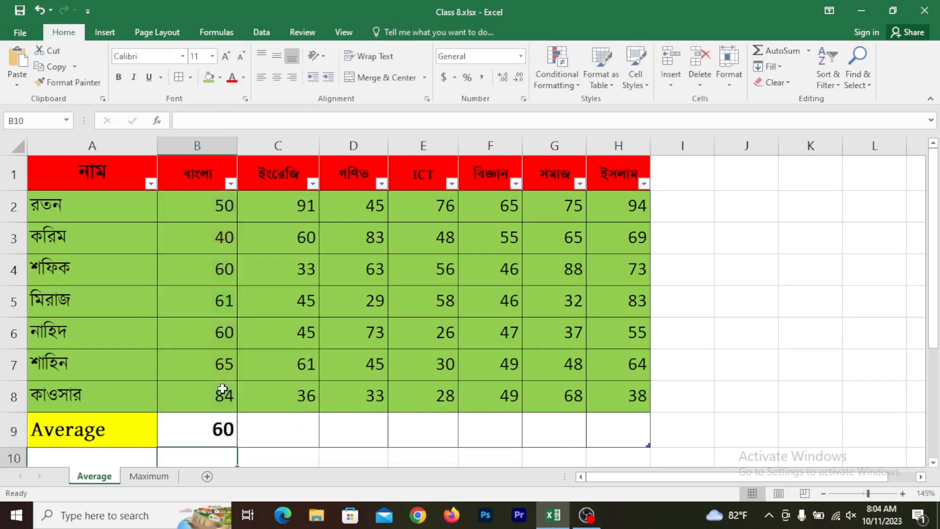
Fill the separate-argument AVERAGE formula from B9 across the Average row through H9
click(234, 438)
drag(237, 203, 222, 397)
click(223, 431)
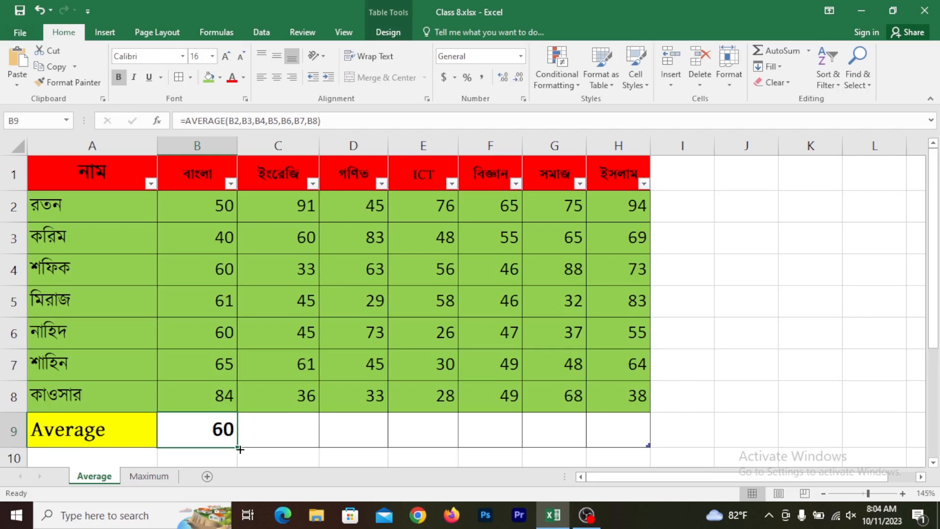
drag(240, 449, 631, 449)
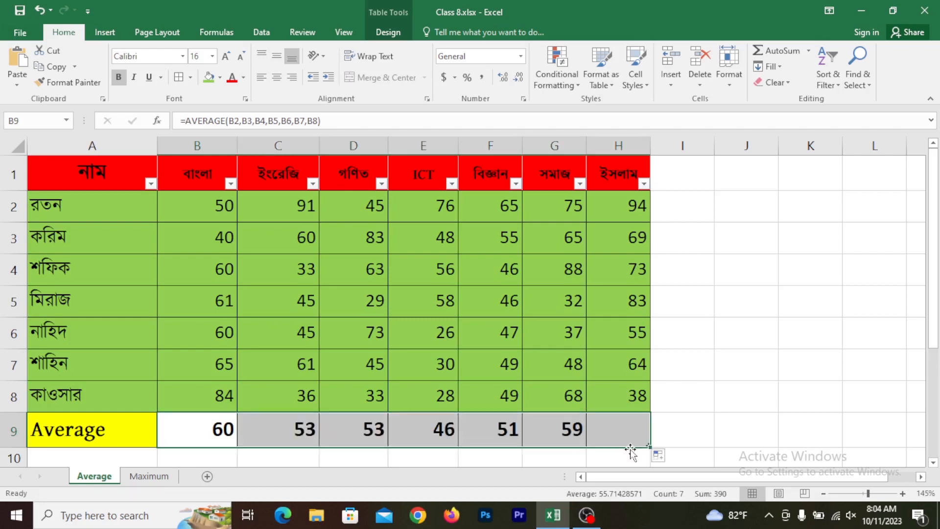
Examine the subject marks, the averages in row 9 and the cell references inside the AVERAGE formula in B9
drag(210, 206, 605, 386)
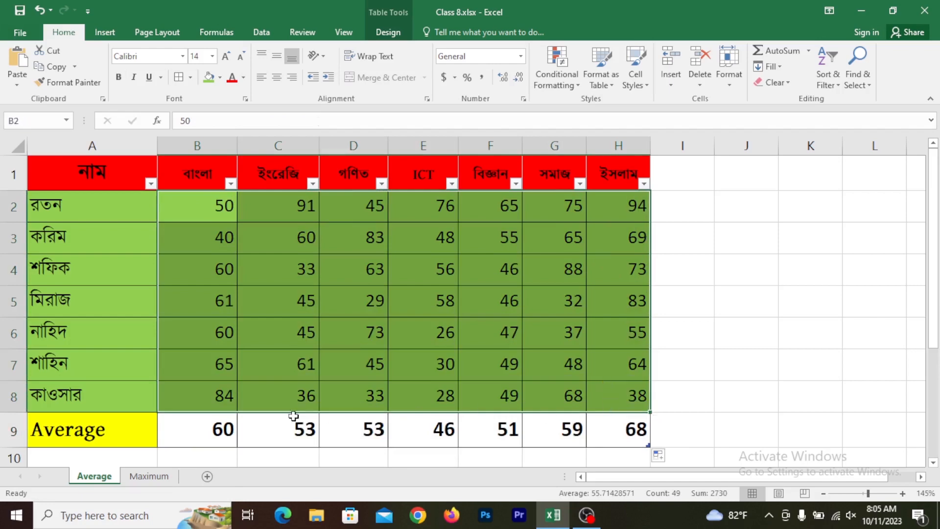
drag(206, 424, 606, 416)
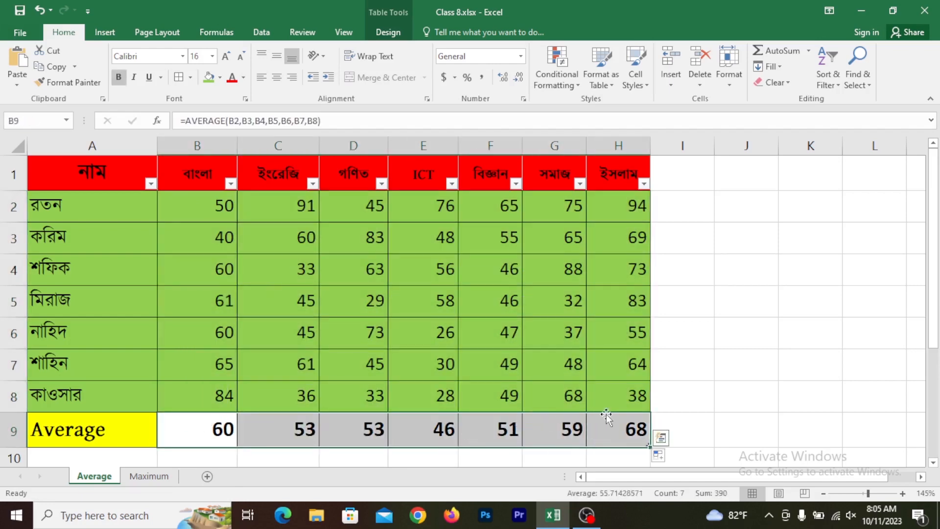
click(259, 433)
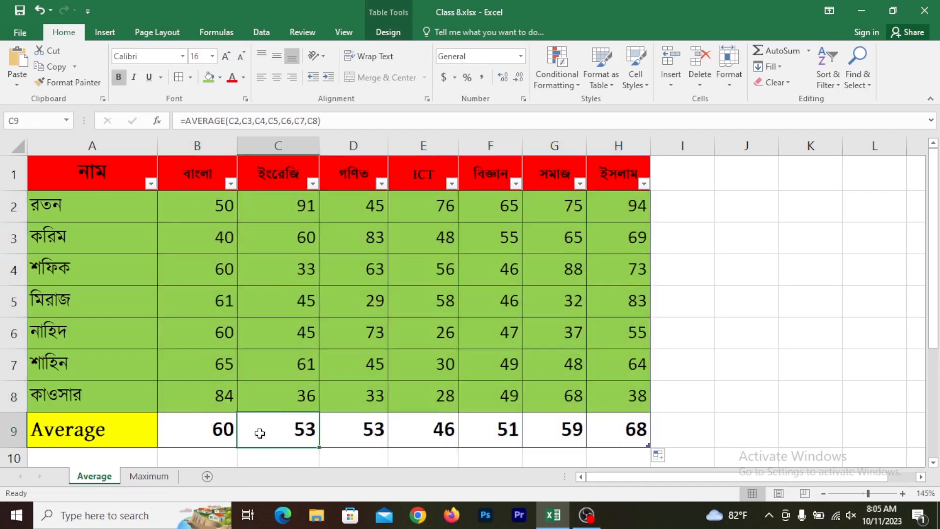
drag(212, 200, 226, 397)
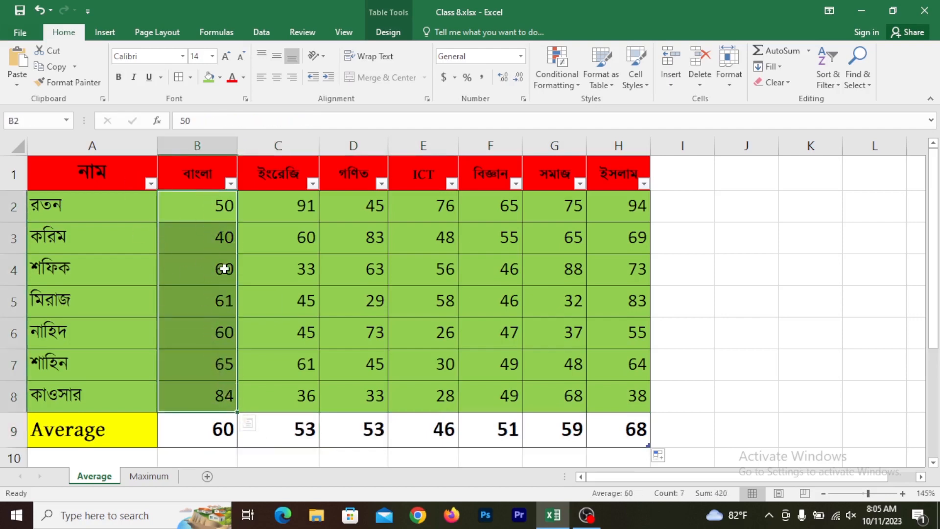
drag(93, 204, 114, 368)
drag(214, 187, 213, 192)
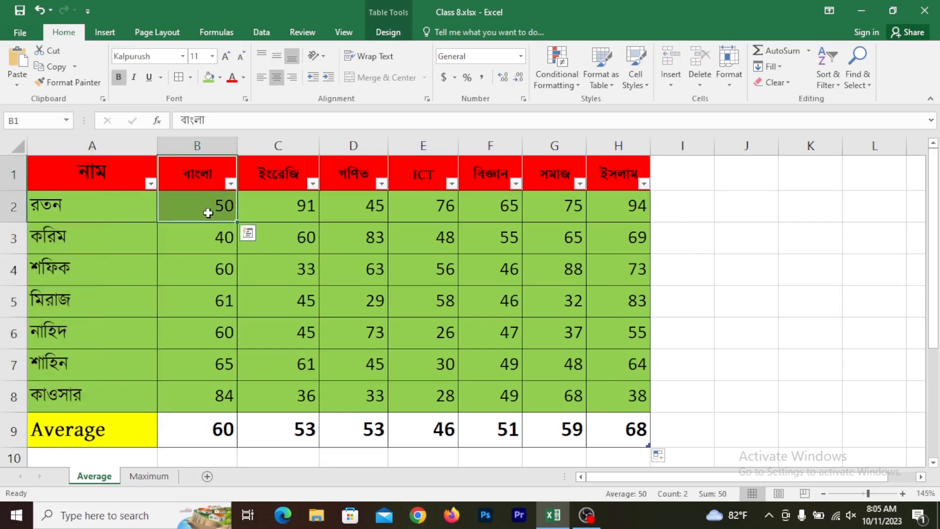
click(208, 212)
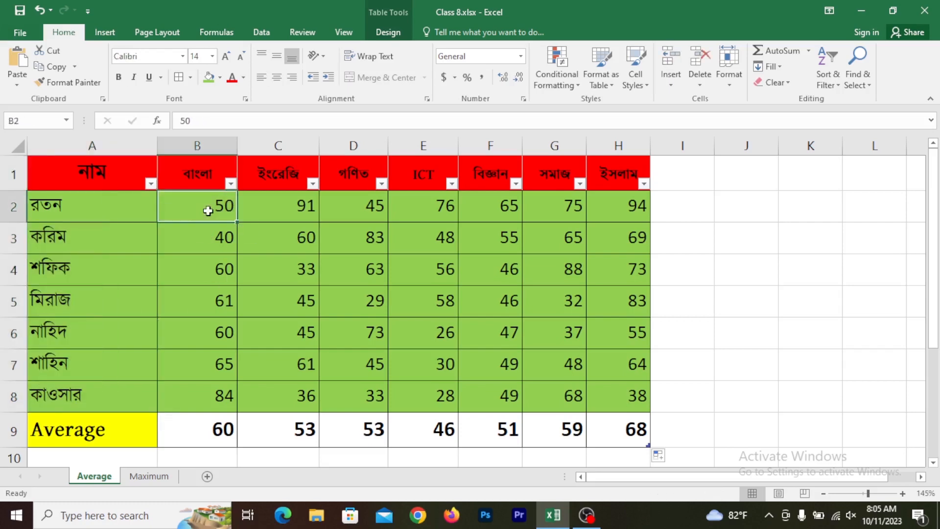
click(194, 429)
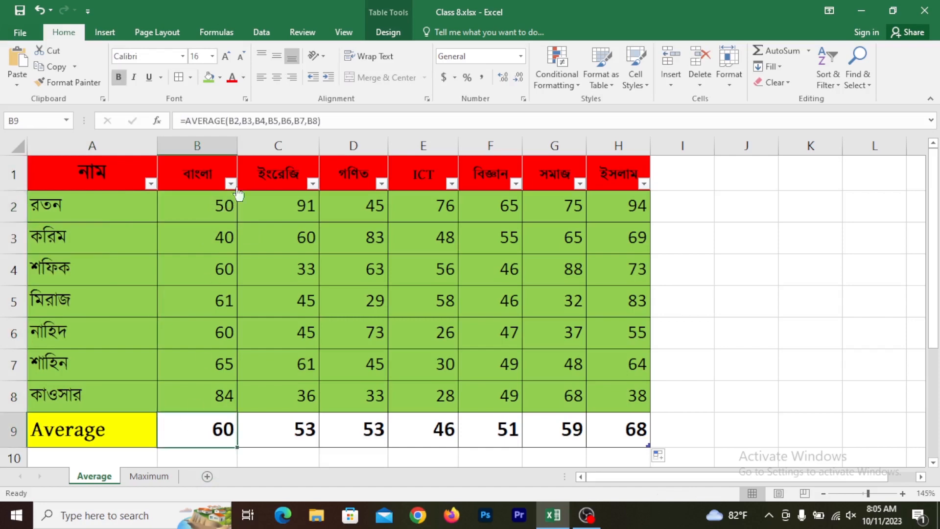
click(342, 120)
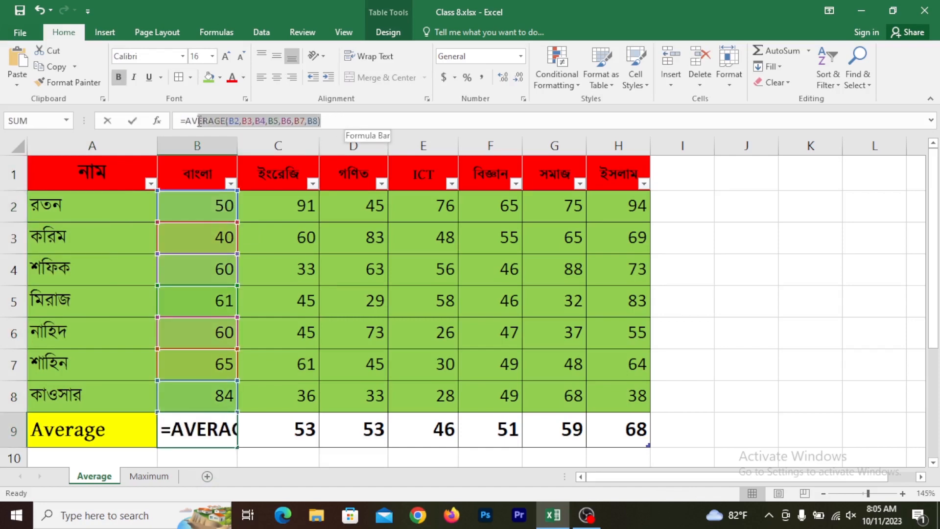
double_click(189, 426)
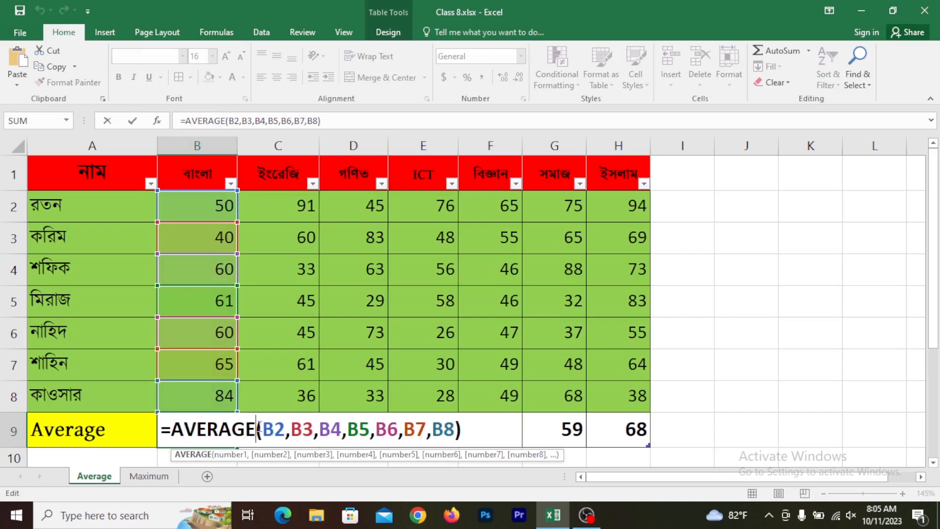
key(Return)
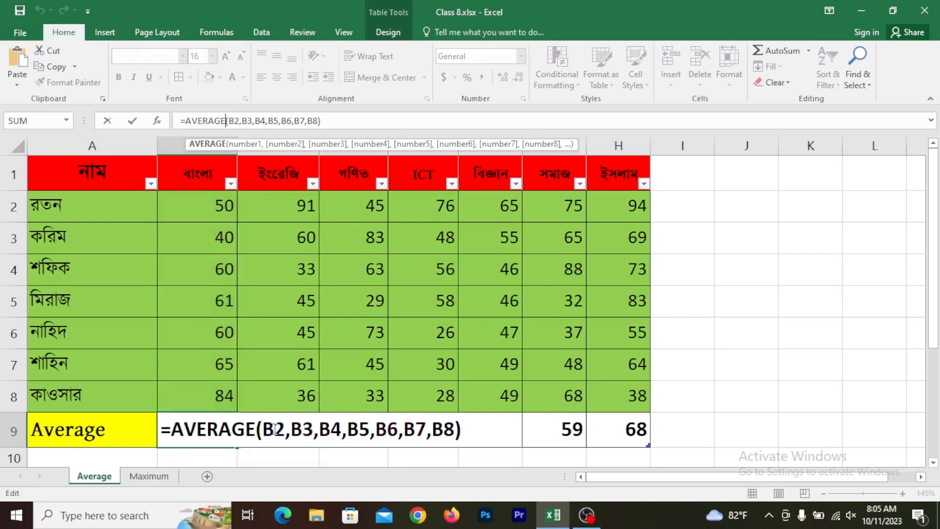
Clear the contents of cells B9 to H9 in the Average row
drag(625, 430, 220, 430)
right_click(221, 430)
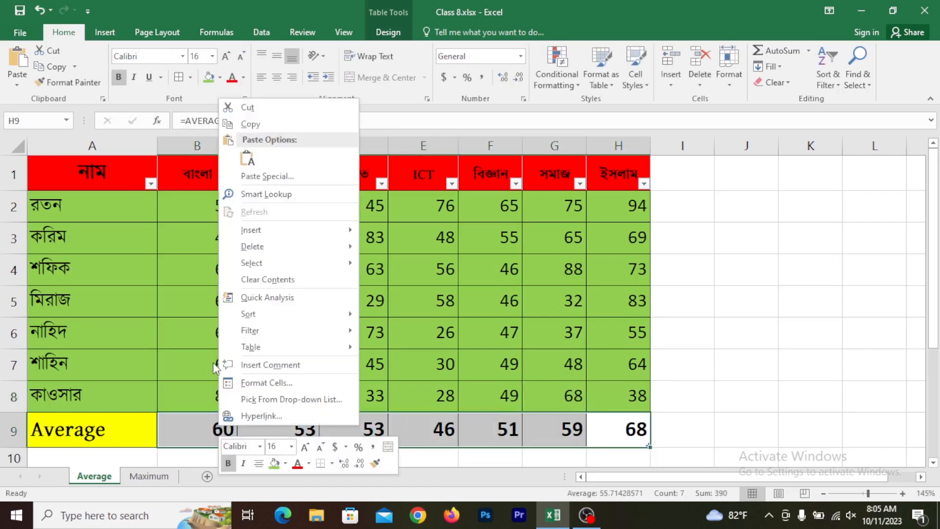
click(254, 281)
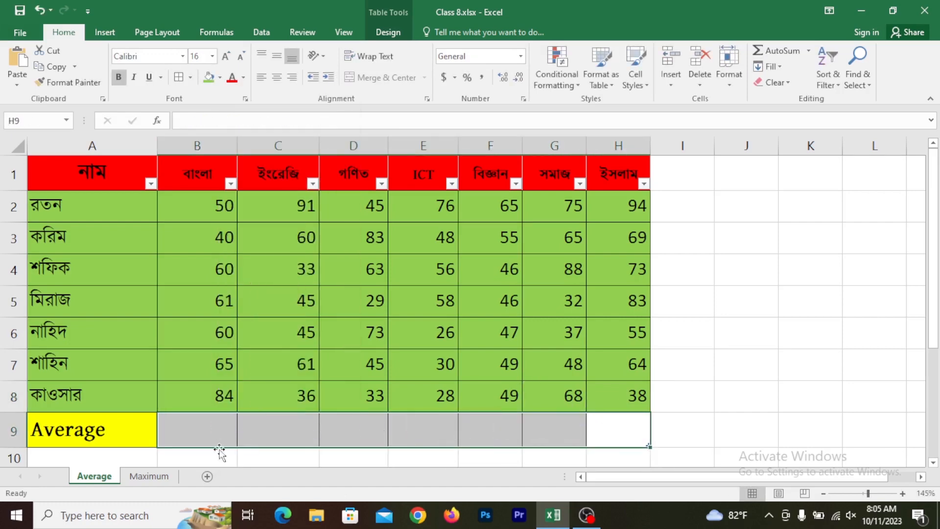
Enter =AVERAGE(B2:B8) in cell B9, using a cell range instead of separate arguments
click(200, 430)
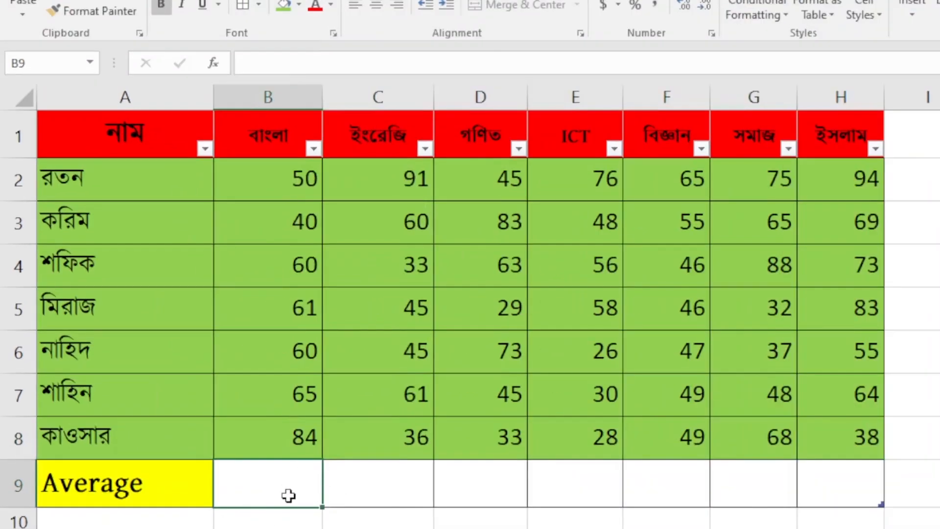
text(=avera)
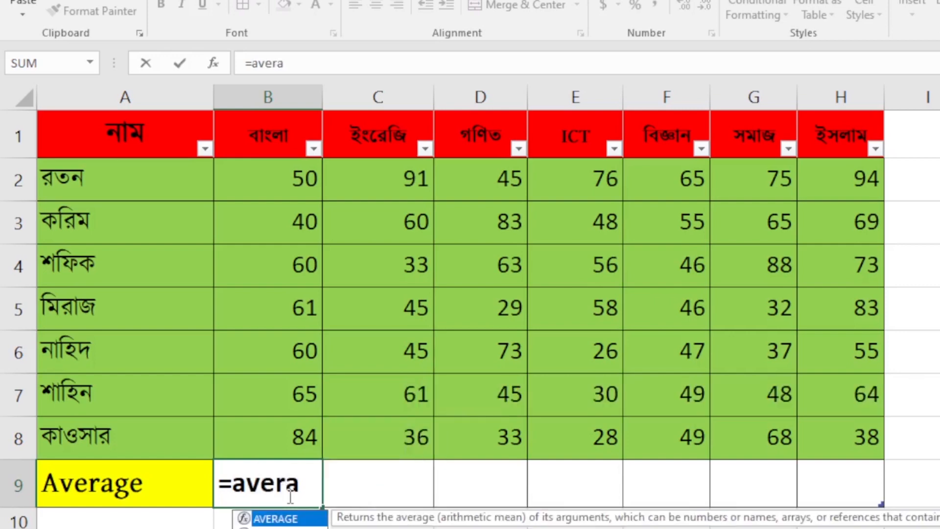
text(ge)
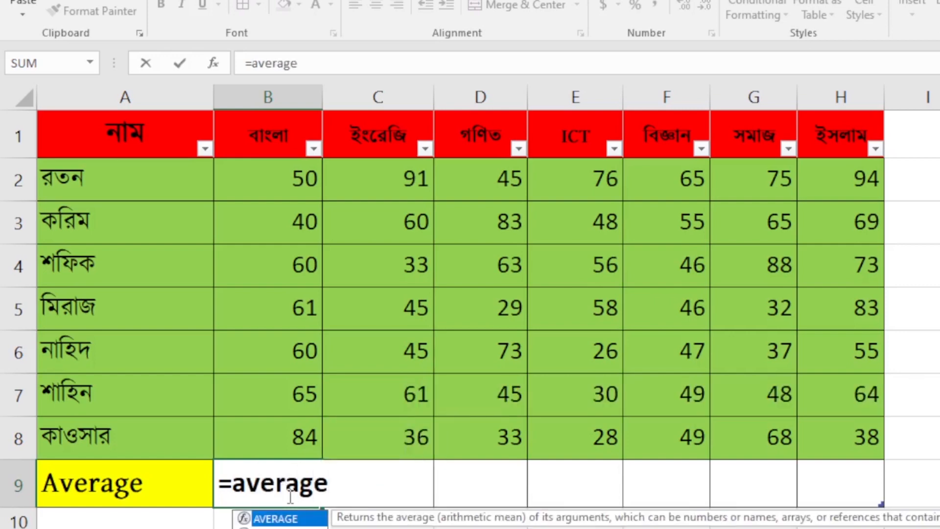
text(()
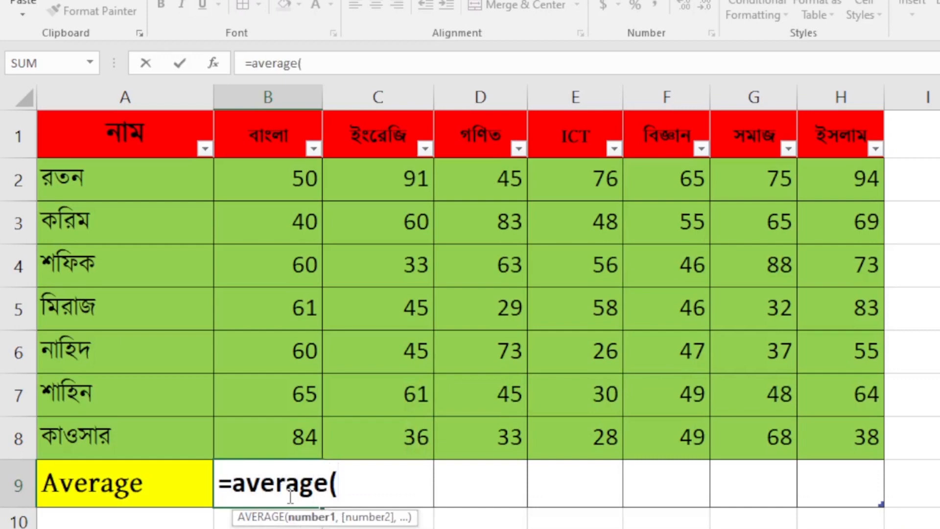
click(281, 180)
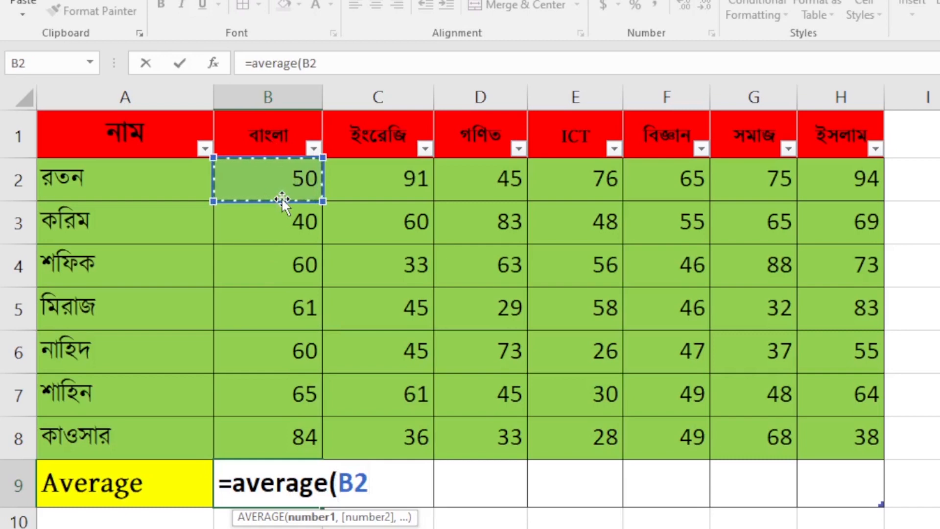
text(:)
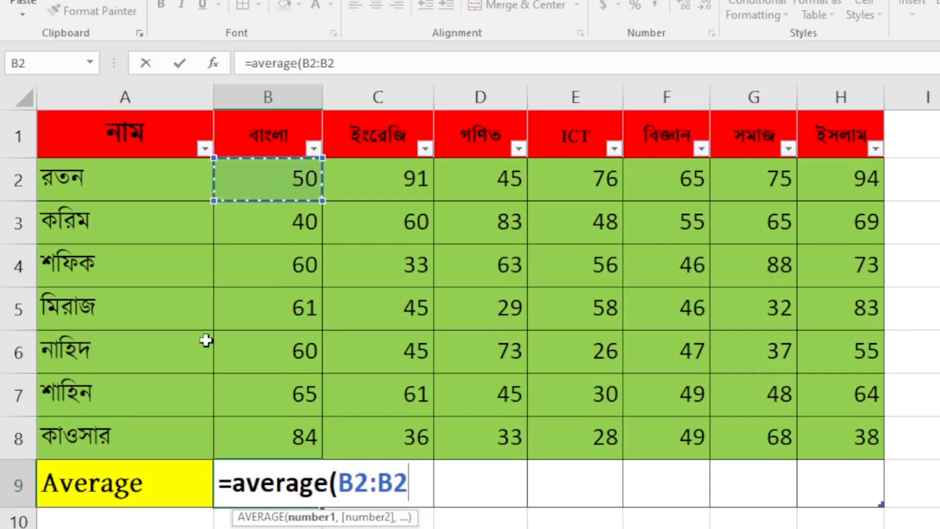
shift+click(297, 440)
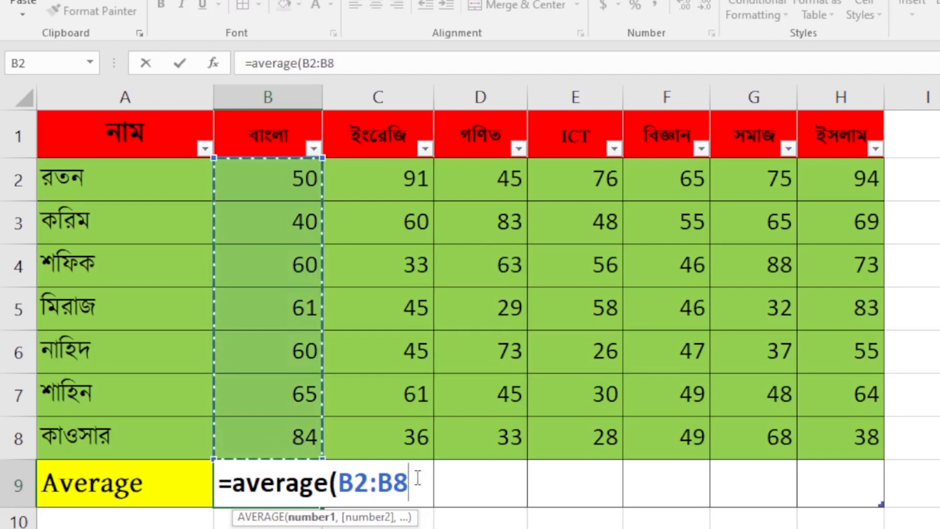
text())
key(Return)
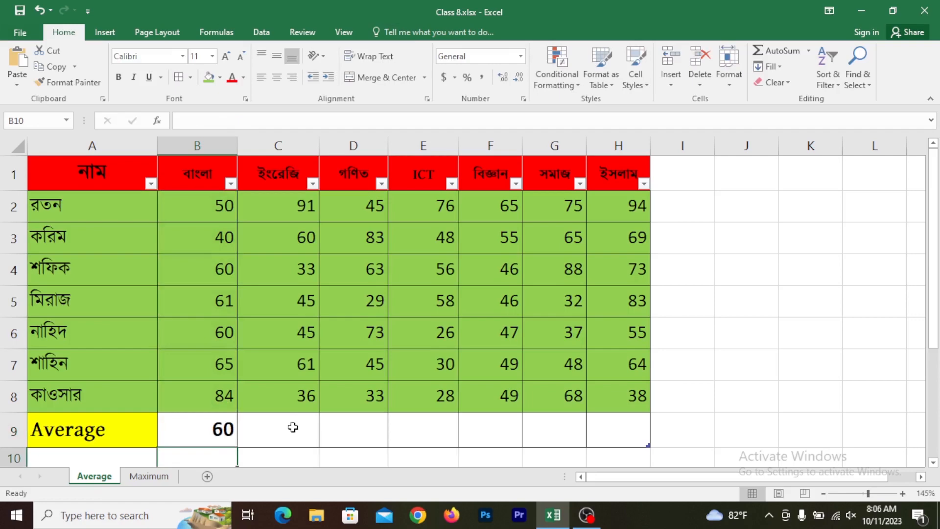
Fill the range-based AVERAGE formula from B9 across cells C9 to H9
click(222, 429)
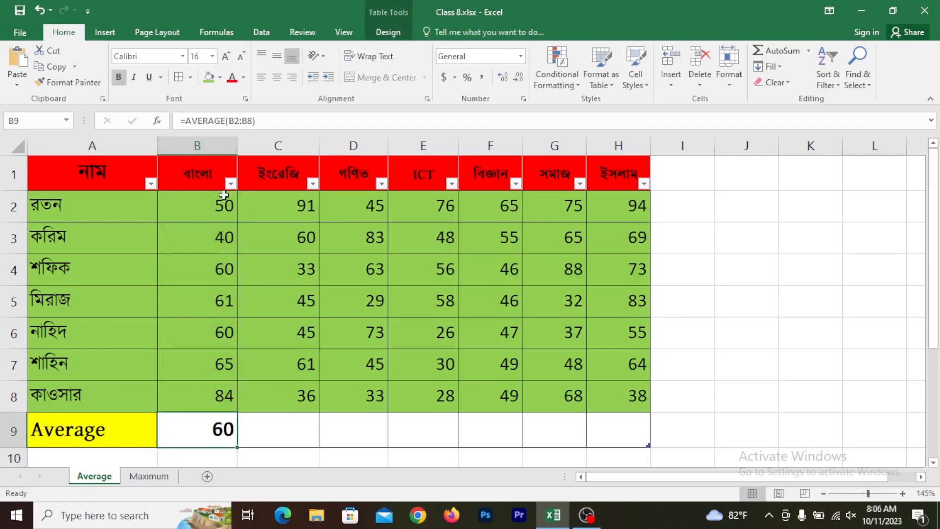
drag(208, 207, 213, 420)
click(213, 423)
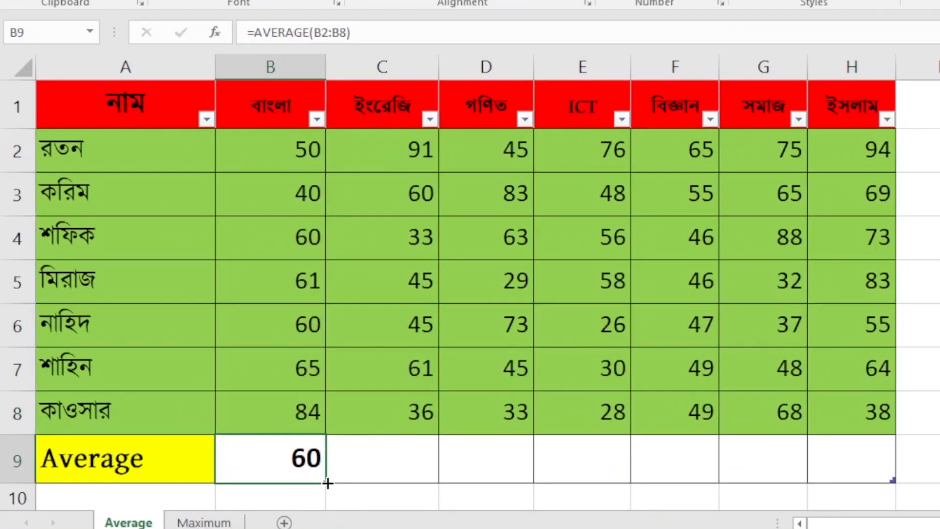
drag(328, 483, 861, 473)
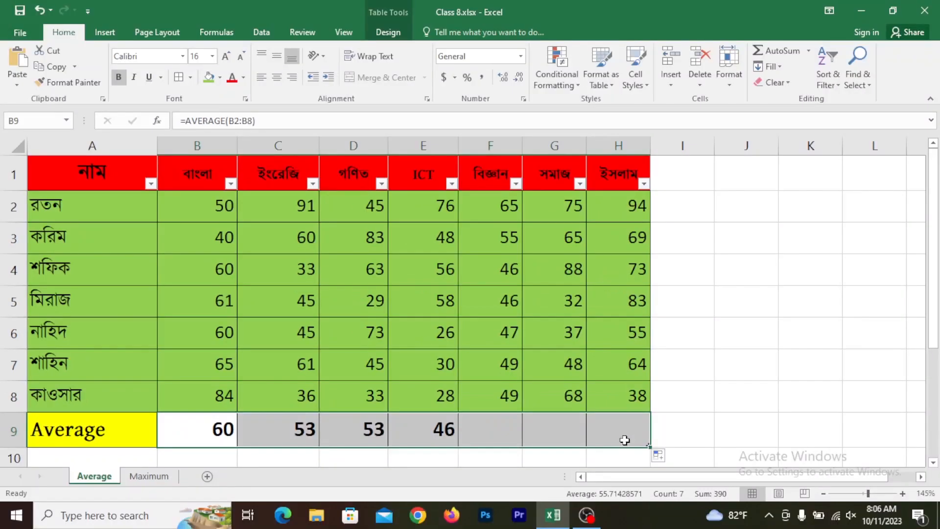
Review the subject averages in row 9 against the marks above, including the formula in H9
drag(625, 440, 624, 437)
drag(281, 203, 621, 420)
click(487, 441)
click(201, 429)
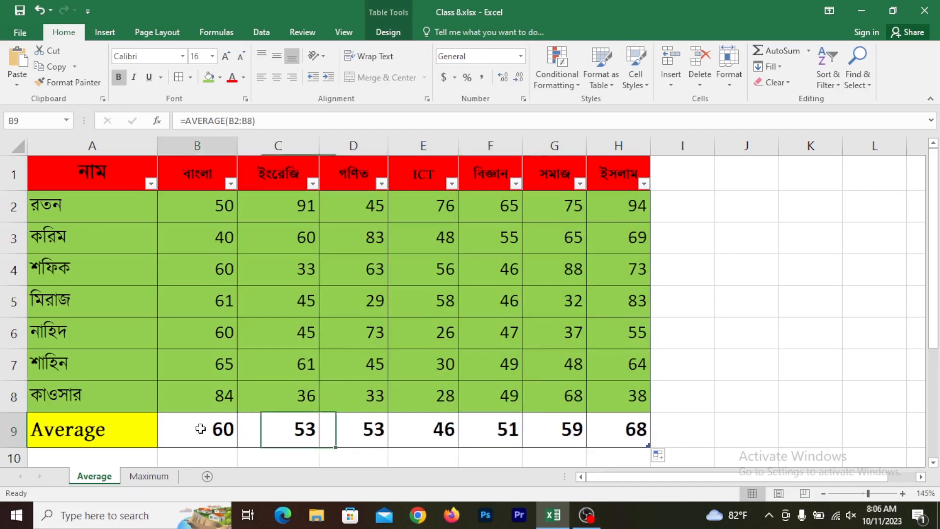
drag(200, 429, 606, 425)
click(606, 424)
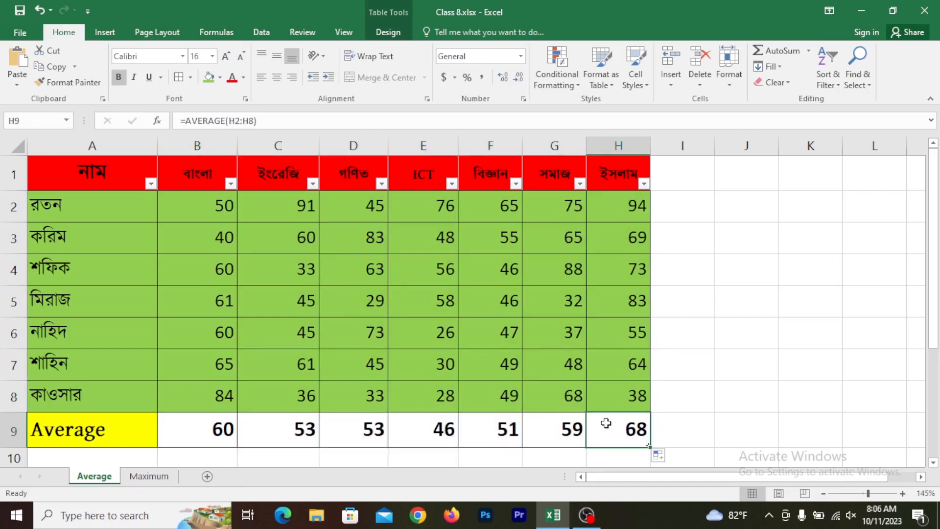